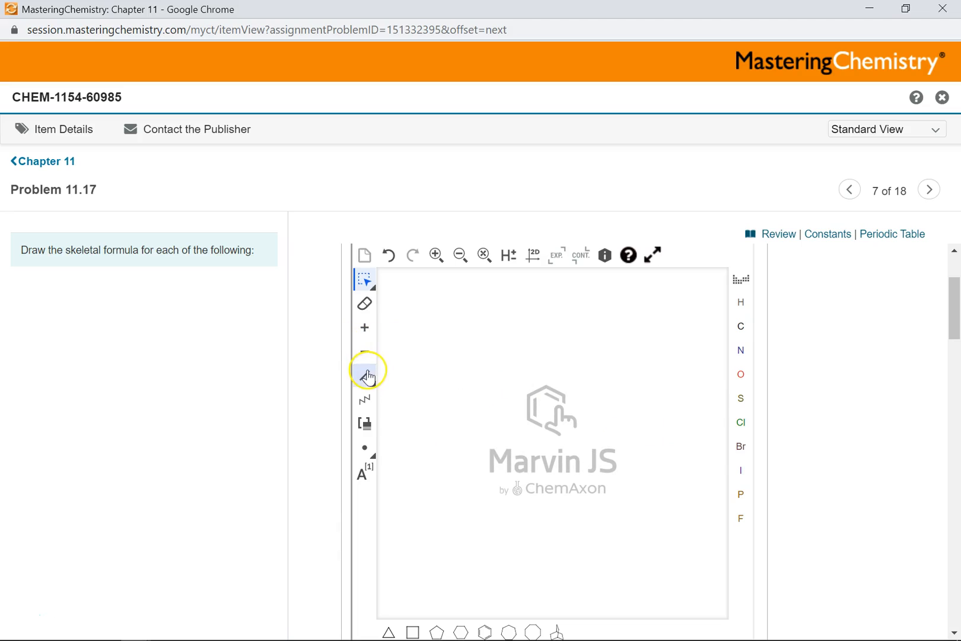
Draw a seven-carbon zigzag chain on the Part A canvas using individual single bonds.
scroll(862, 371, "up", 2)
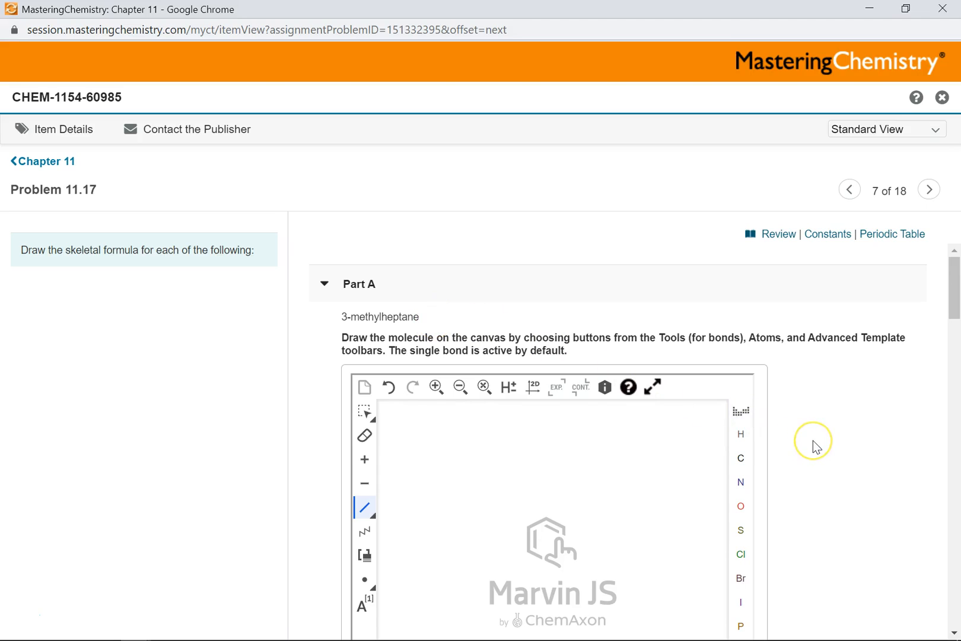
scroll(813, 441, "down", 2)
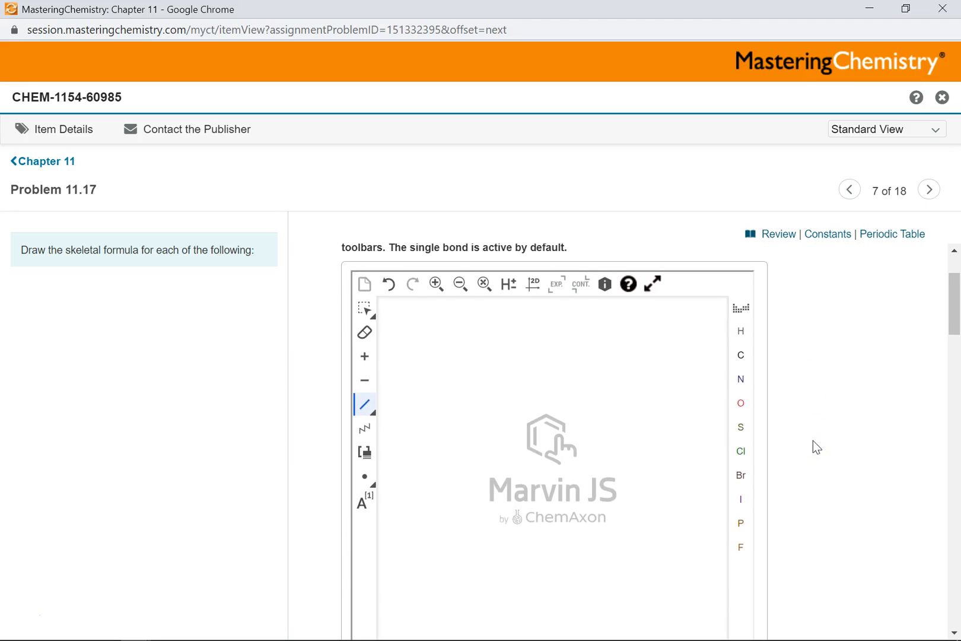
scroll(812, 440, "up", 1)
scroll(812, 440, "down", 1)
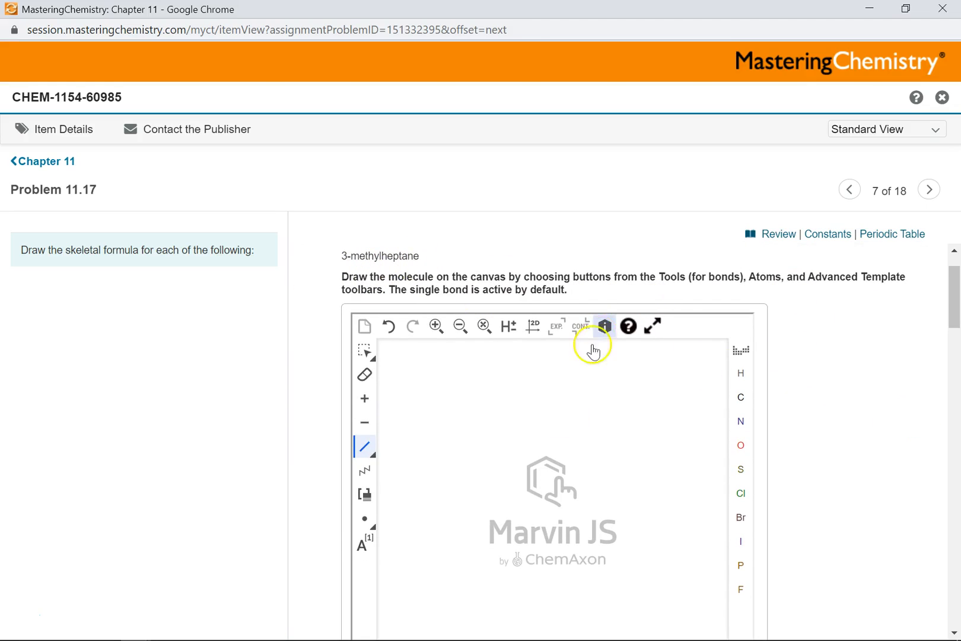
left_click(365, 454)
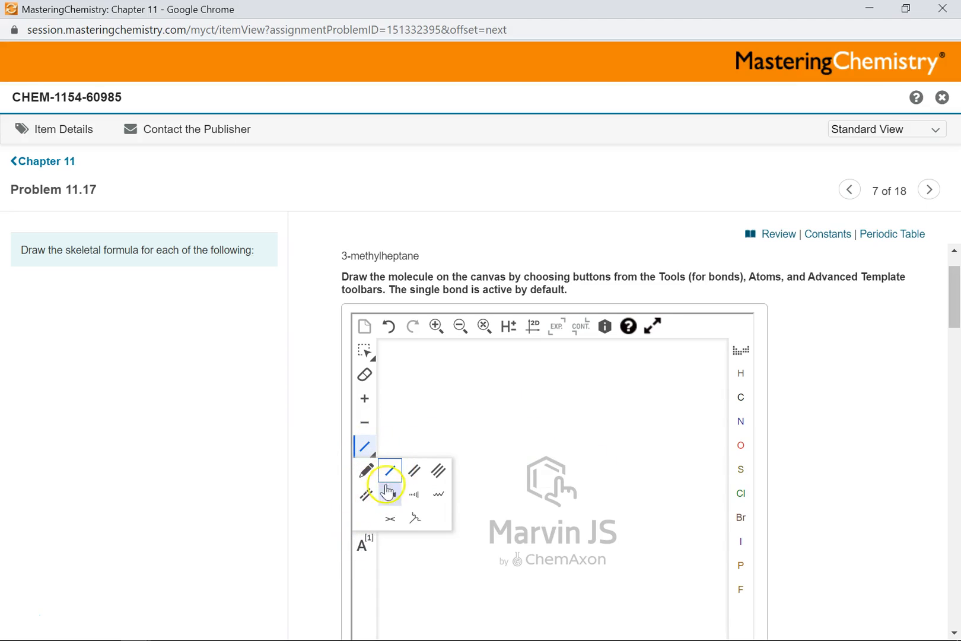
left_click(372, 455)
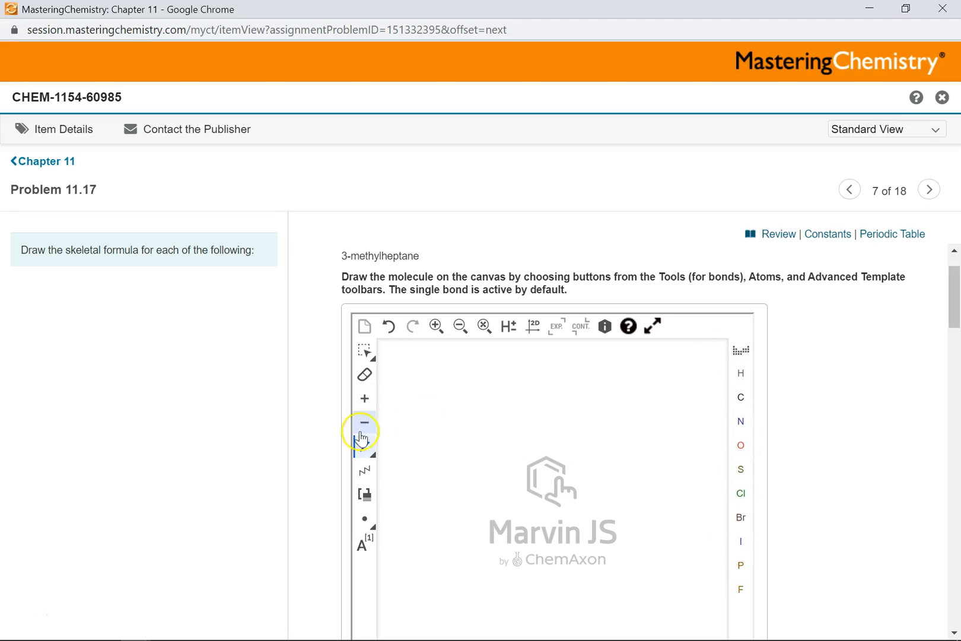
left_click(363, 454)
left_click(393, 473)
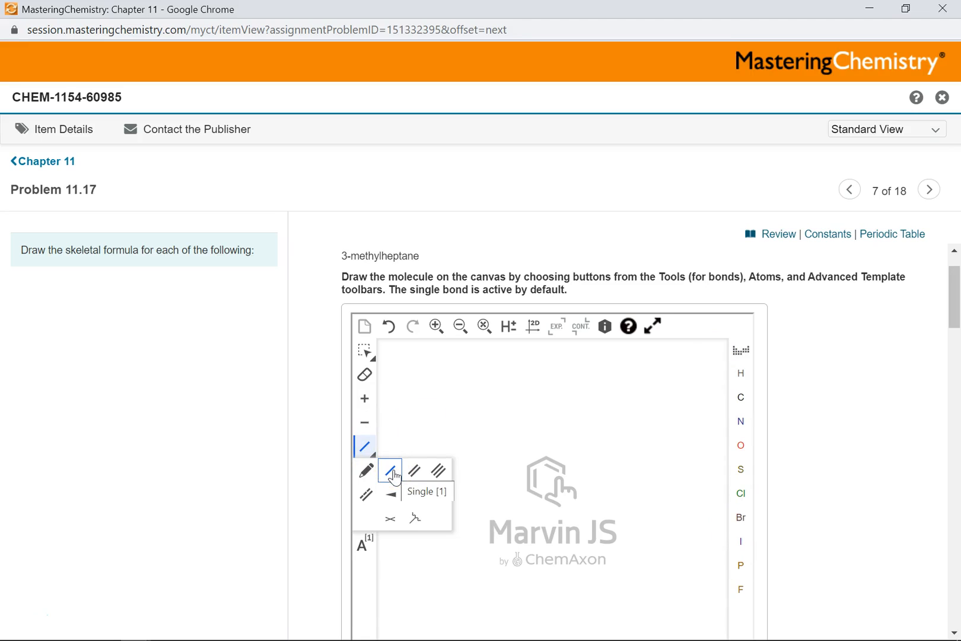
left_click(392, 474)
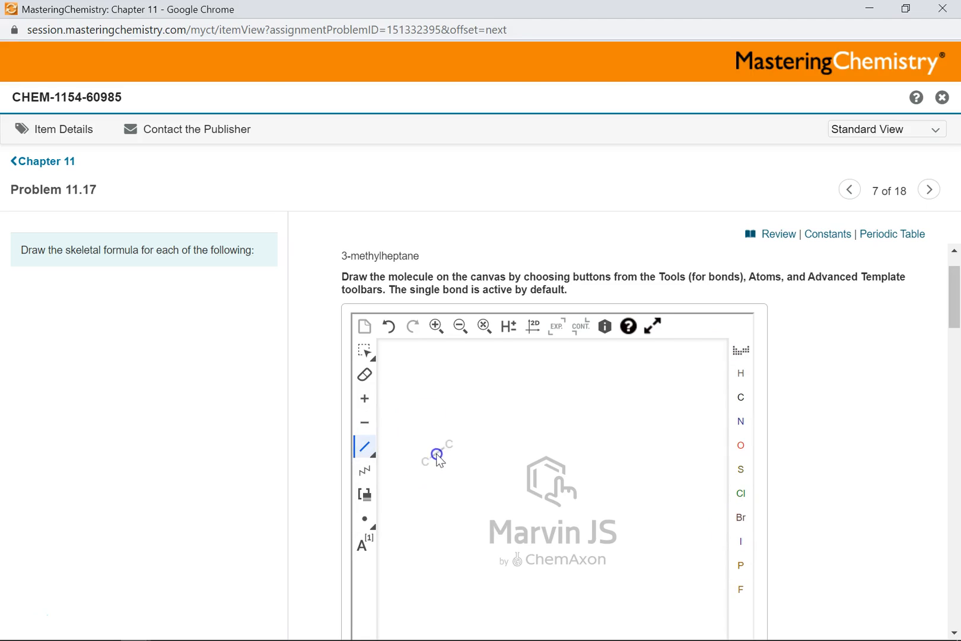
left_click_drag(449, 445, 449, 445)
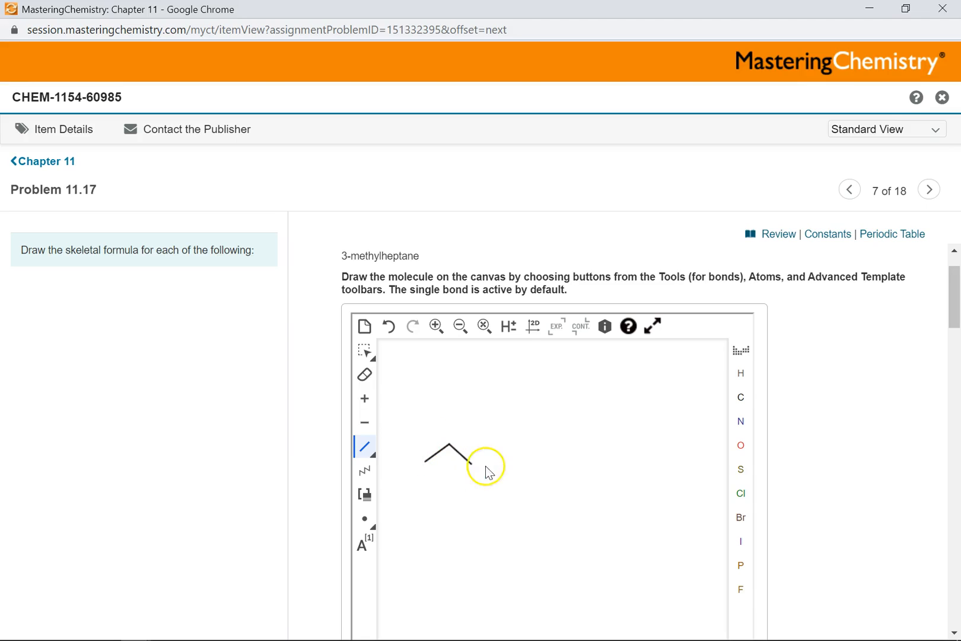
left_click(515, 460)
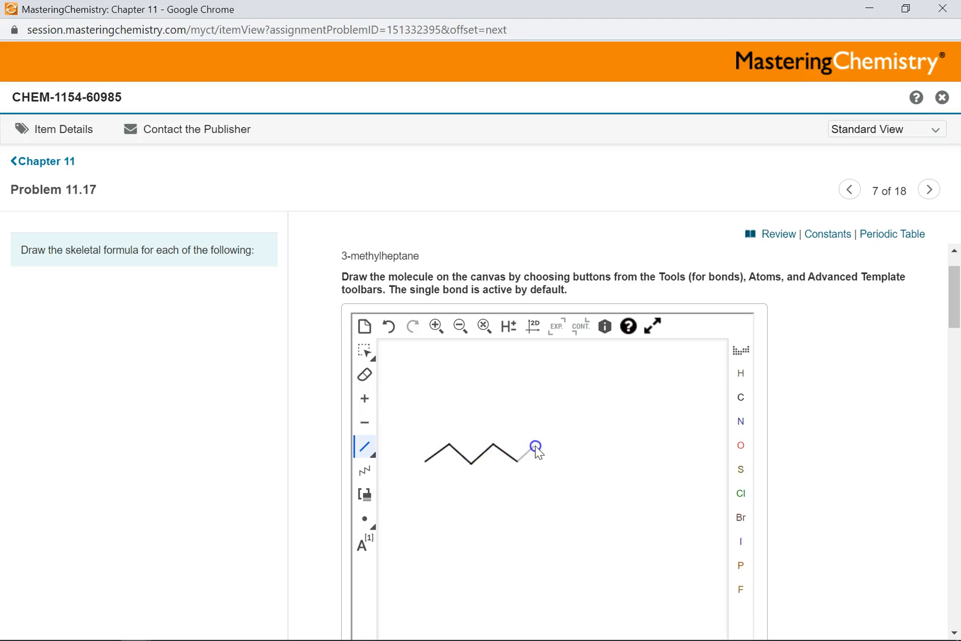
left_click(561, 462)
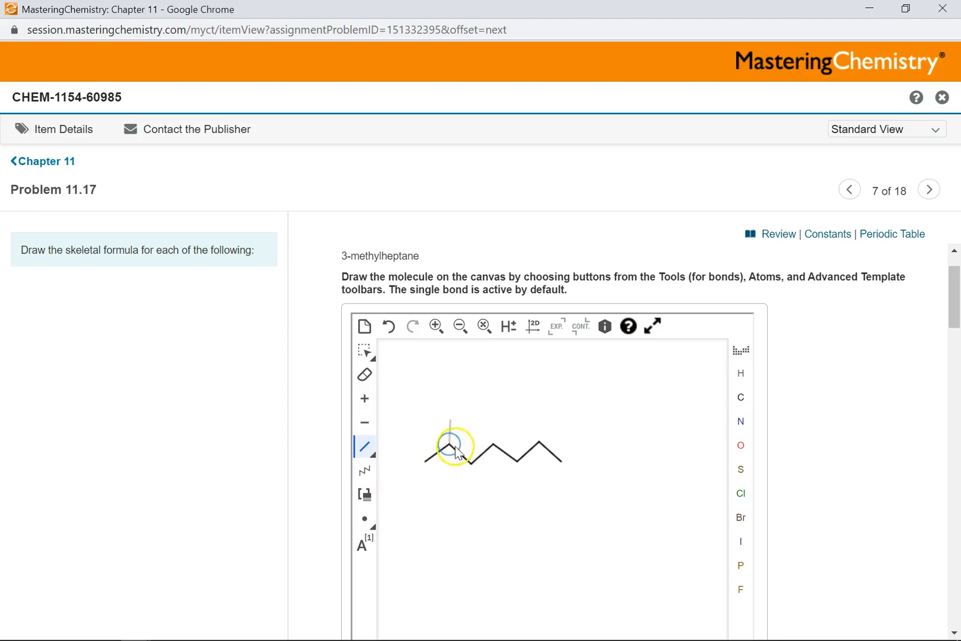
scroll(570, 458, "up", 4)
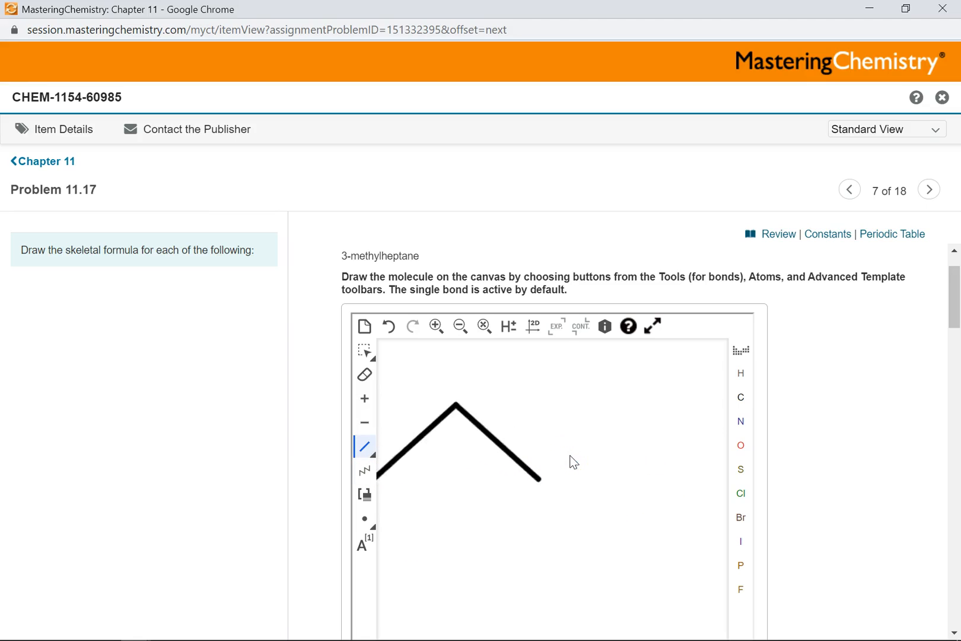
scroll(570, 462, "down", 5)
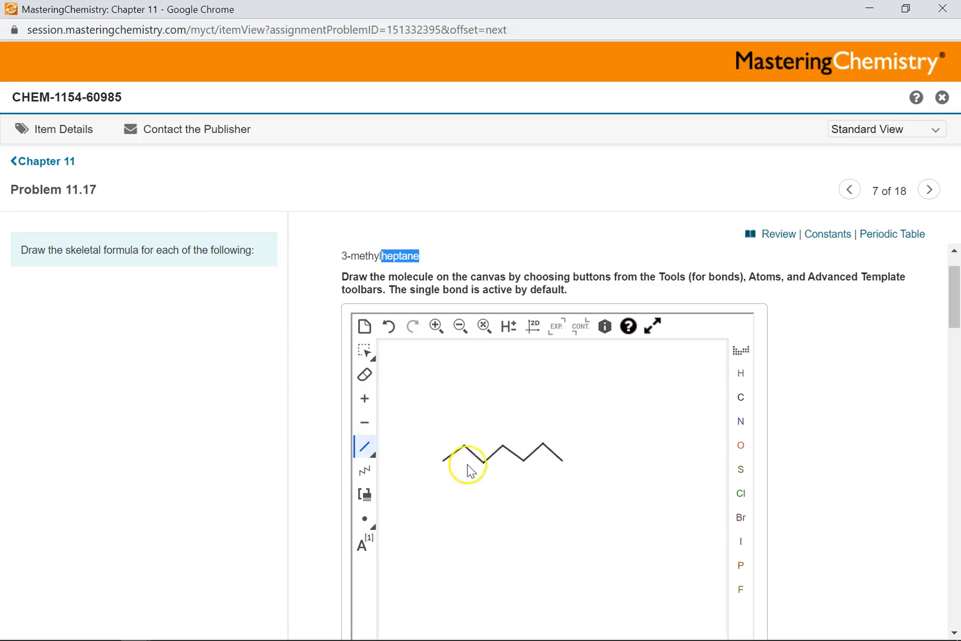
Draw a seven-carbon zigzag chain below the first one with the chain tool.
left_click(366, 474)
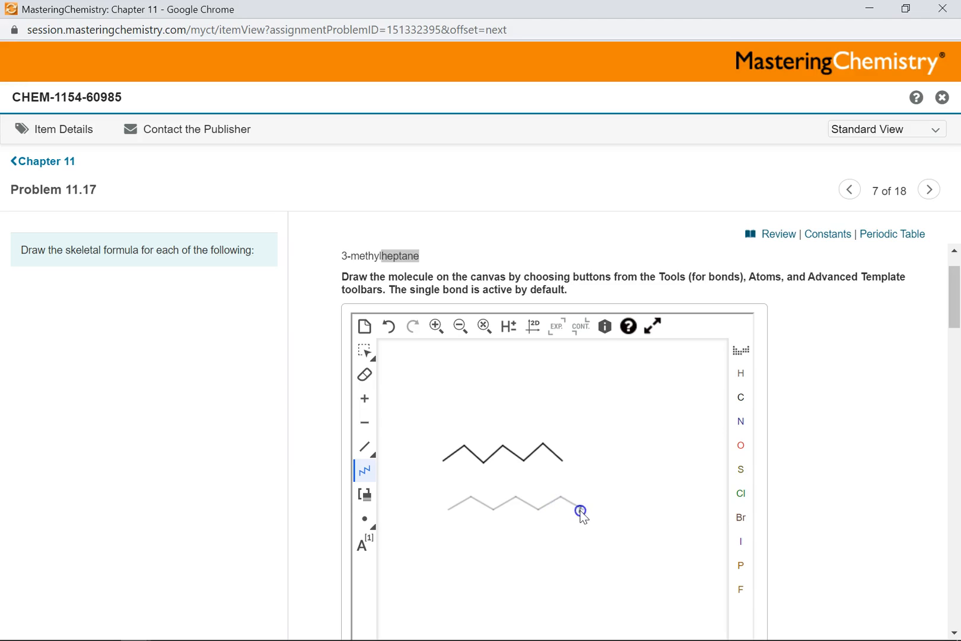
left_click_drag(594, 511, 662, 506)
left_click_drag(591, 514, 591, 514)
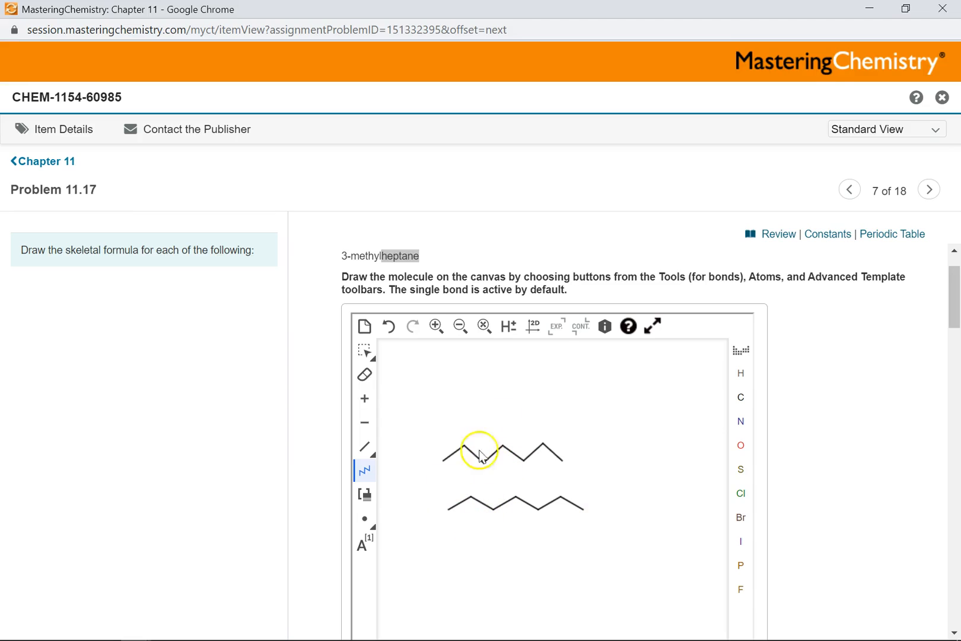
Select the upper, bond-by-bond chain with freehand selection and delete it.
left_click(371, 357)
left_click(391, 375)
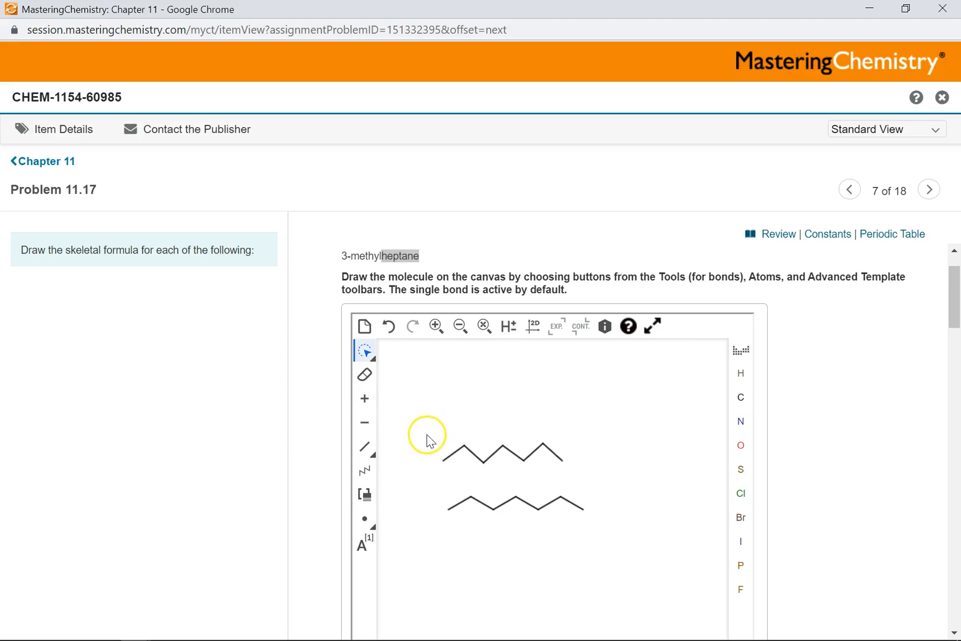
mouse_move(431, 449)
left_mouse_down()
mouse_move(477, 474)
mouse_move(568, 474)
mouse_move(574, 440)
mouse_move(432, 443)
left_mouse_up()
key("Delete")
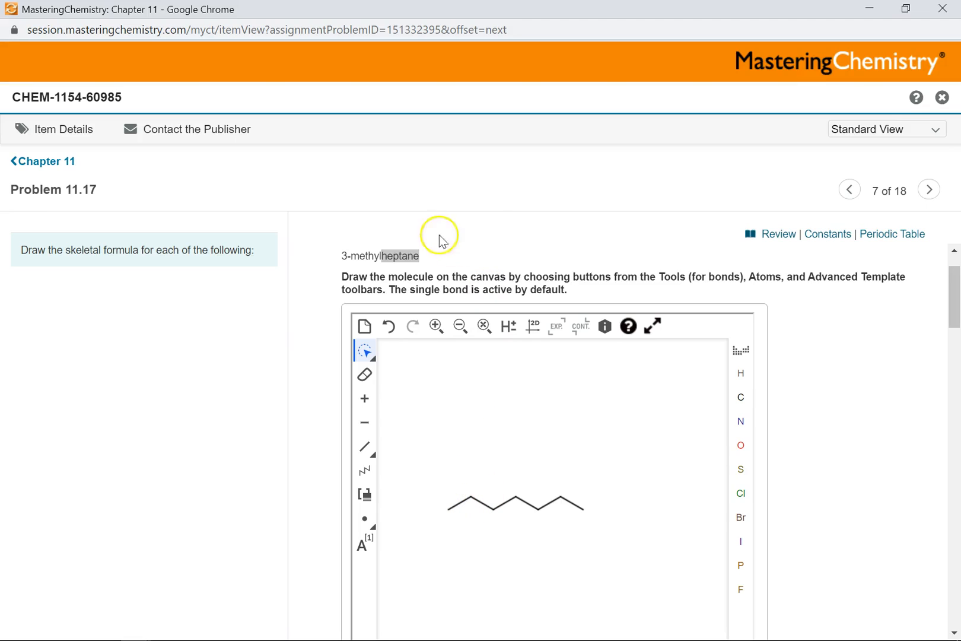
Attach a methyl branch to the third carbon of the heptane chain using a single bond.
left_click_drag(339, 256, 348, 256)
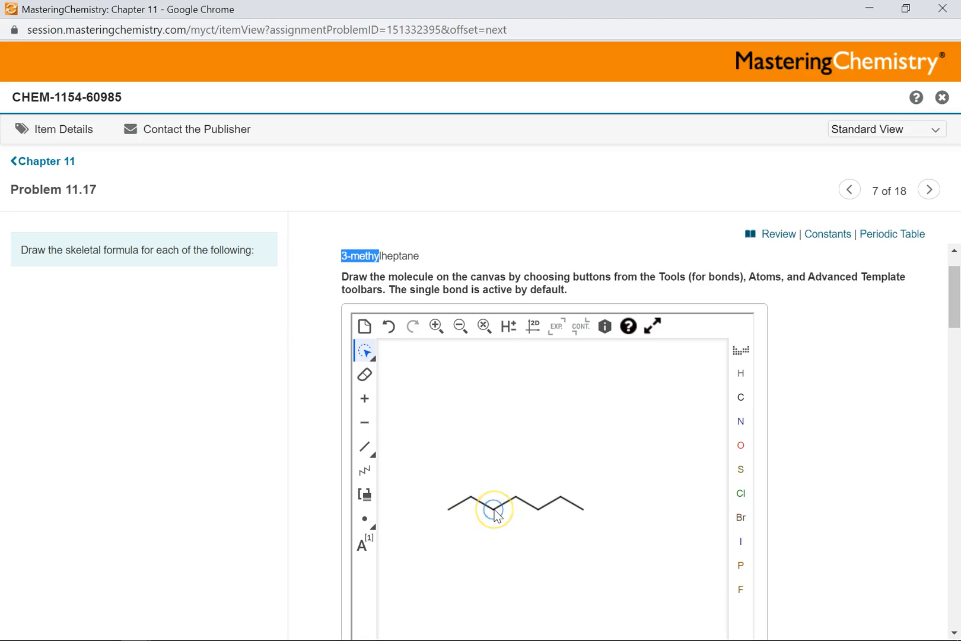
left_click(368, 449)
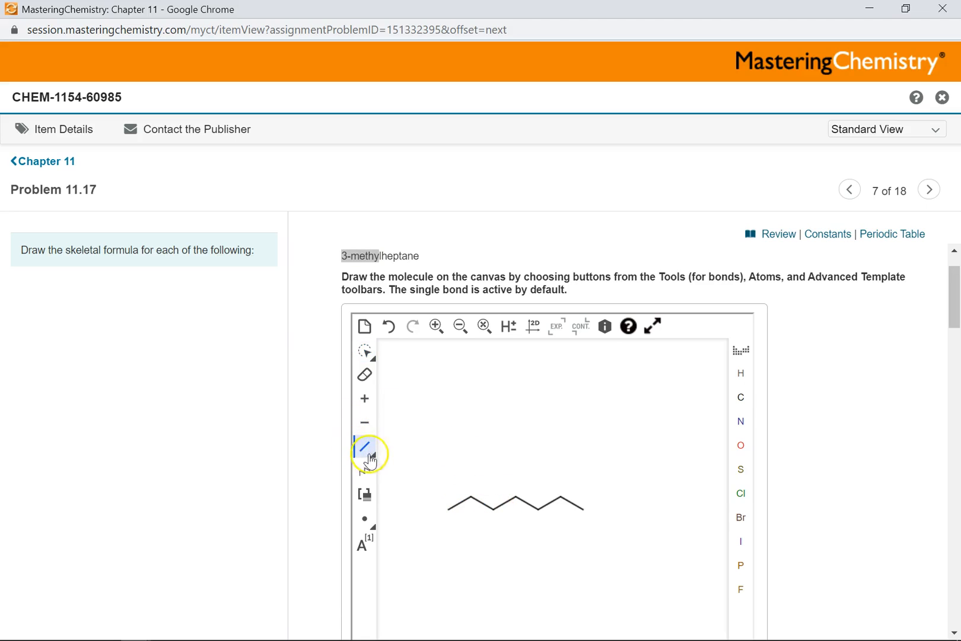
left_click(368, 456)
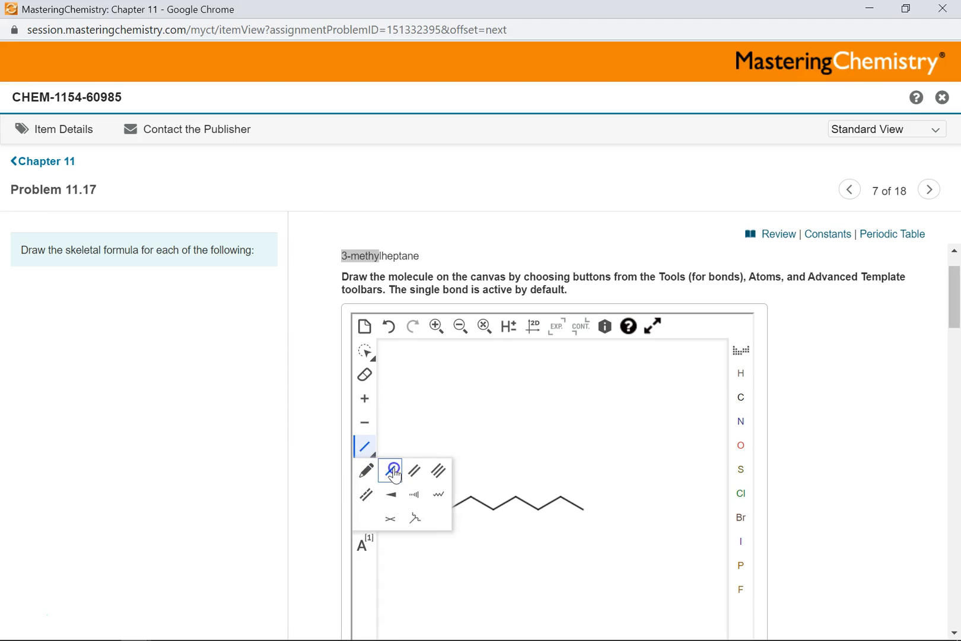
left_click(394, 472)
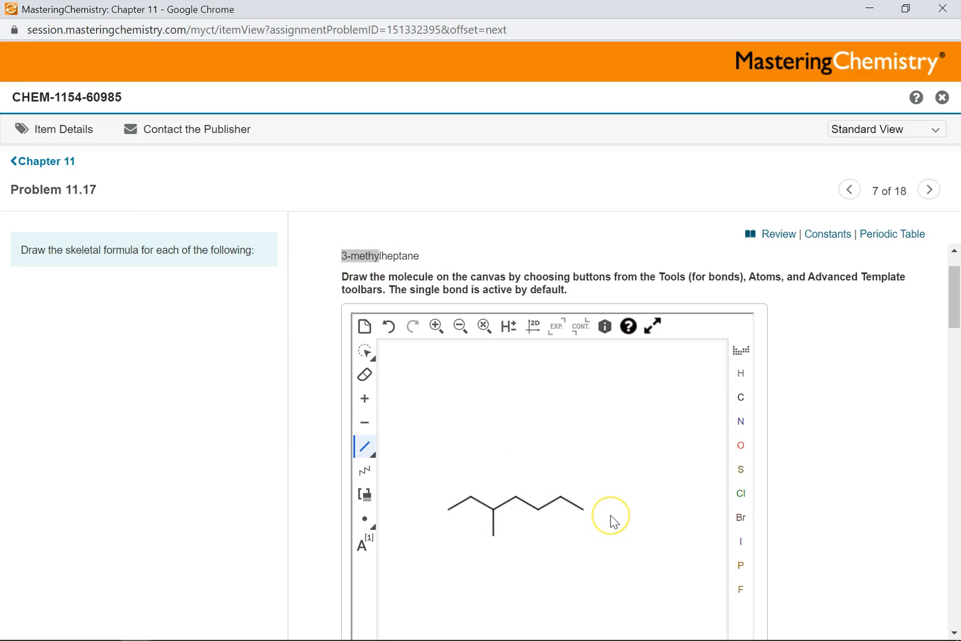
Place a four-membered ring template on the empty canvas area below the 3-methylheptane skeleton.
scroll(818, 493, "down", 2)
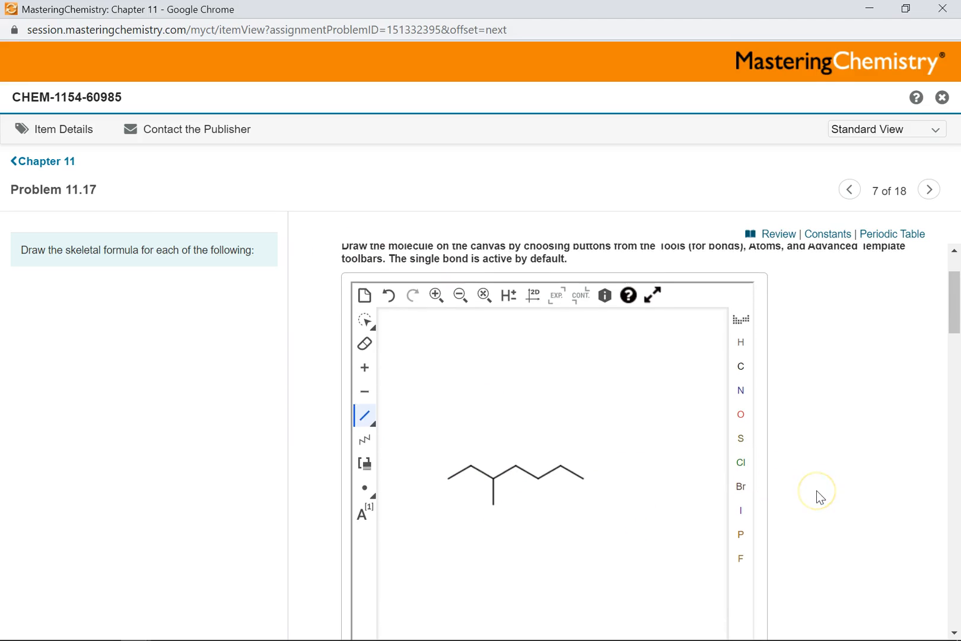
scroll(816, 489, "up", 1)
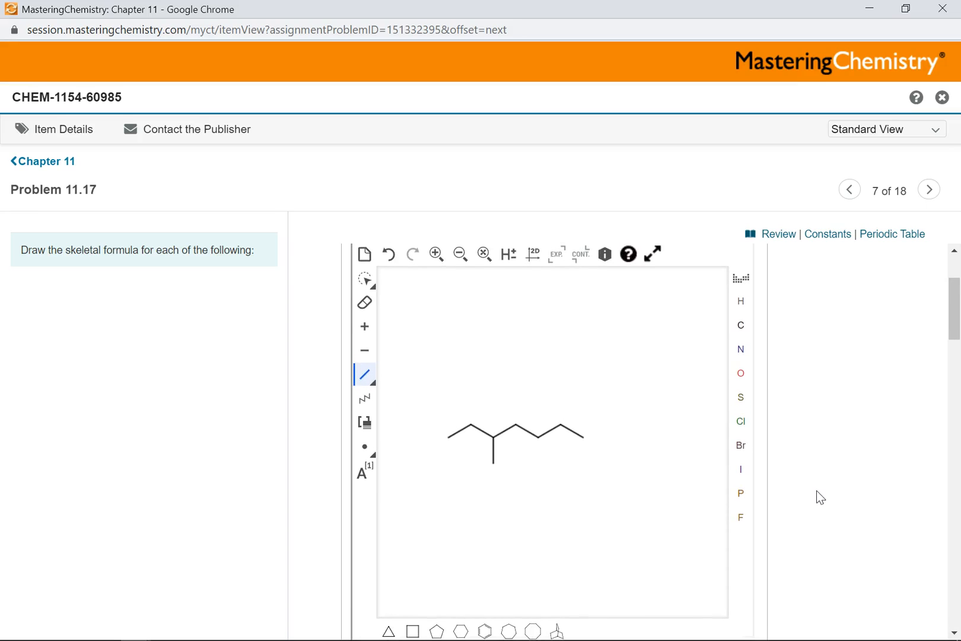
scroll(816, 490, "up", 1)
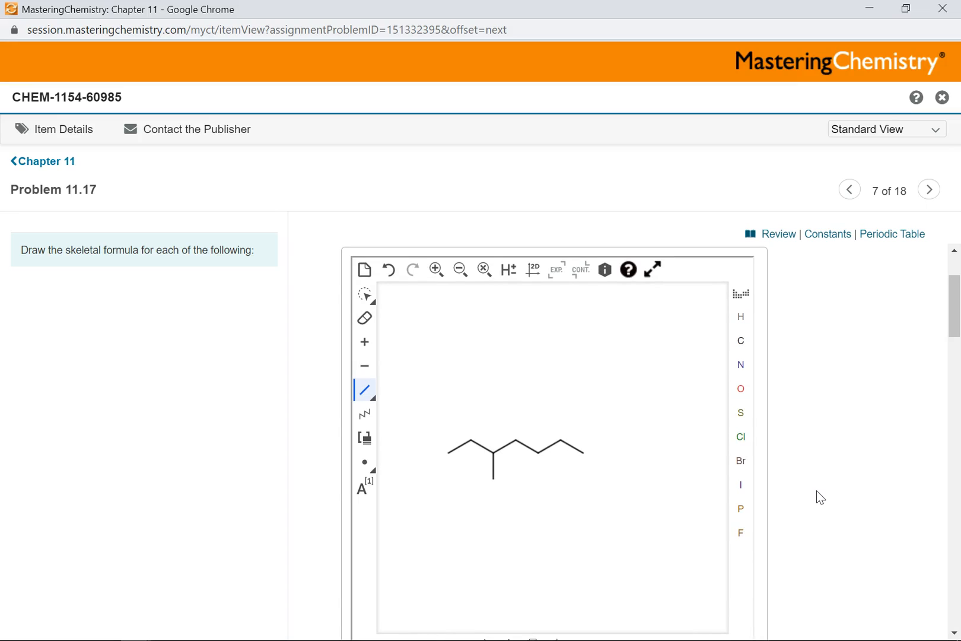
scroll(816, 490, "down", 2)
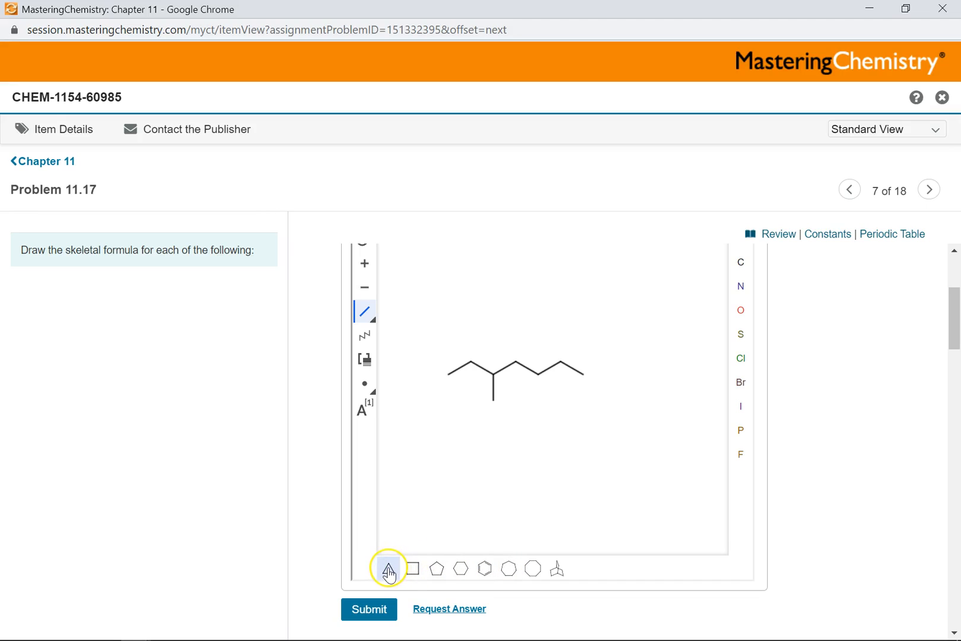
left_click(412, 569)
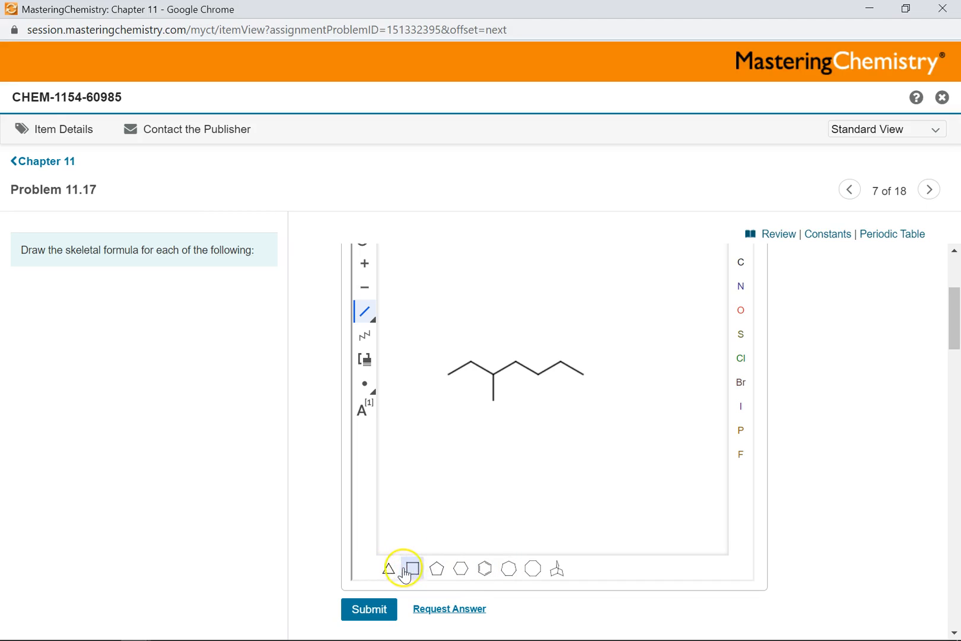
left_click(436, 569)
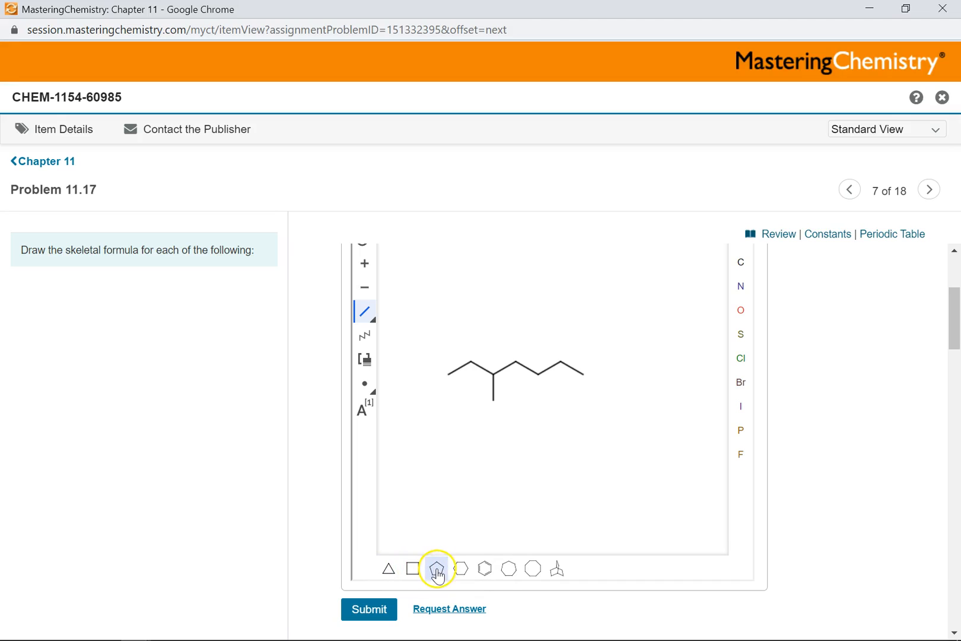
left_click(461, 571)
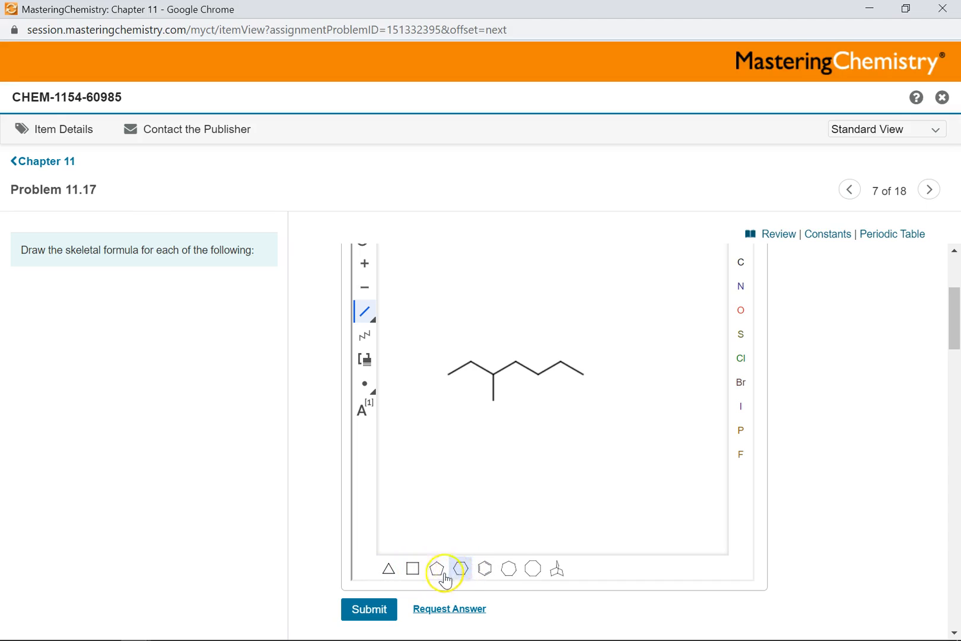
left_click(413, 569)
left_click(412, 570)
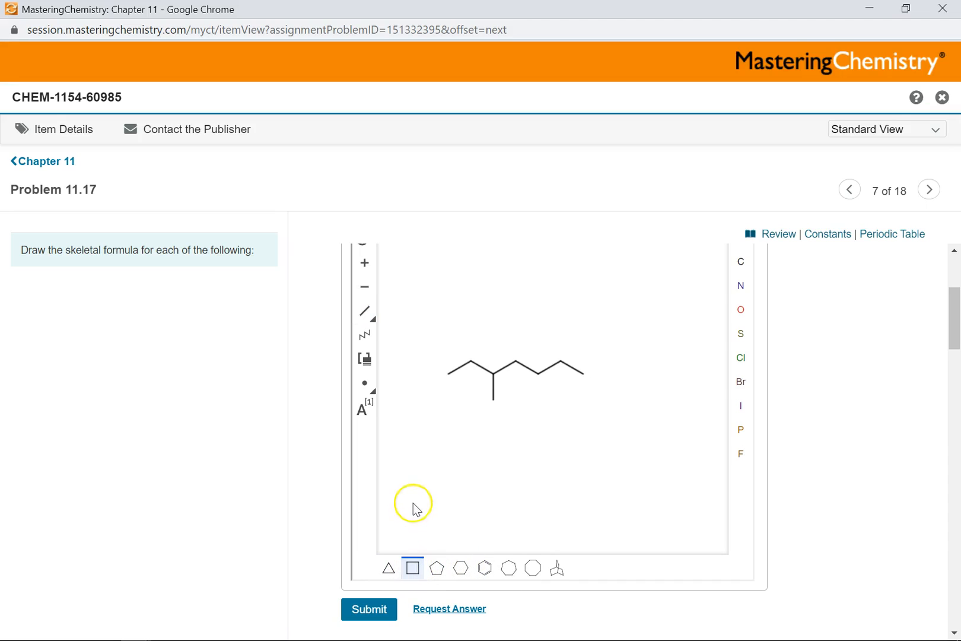
left_click(435, 521)
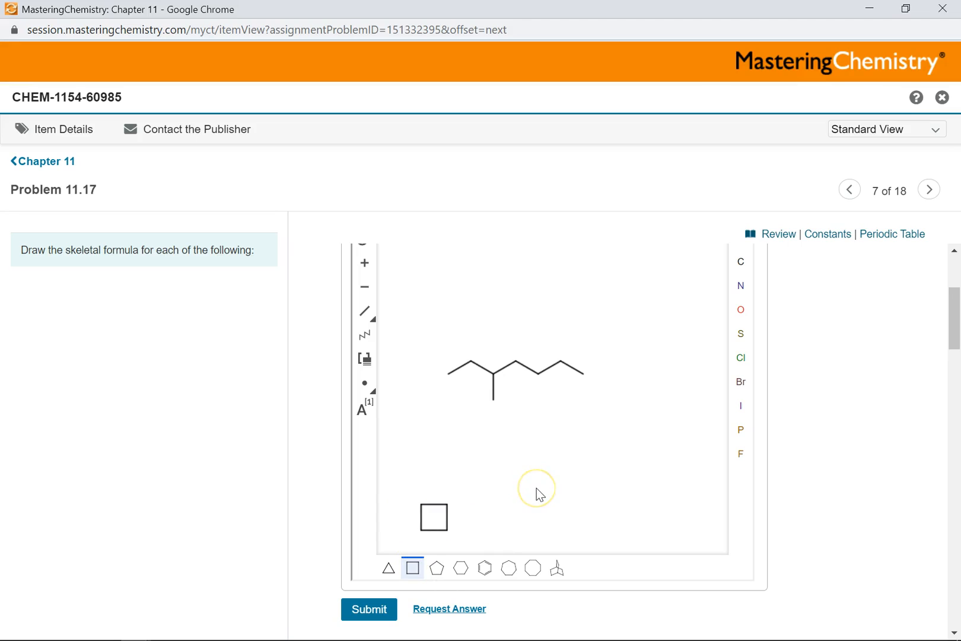
scroll(536, 487, "down", 2)
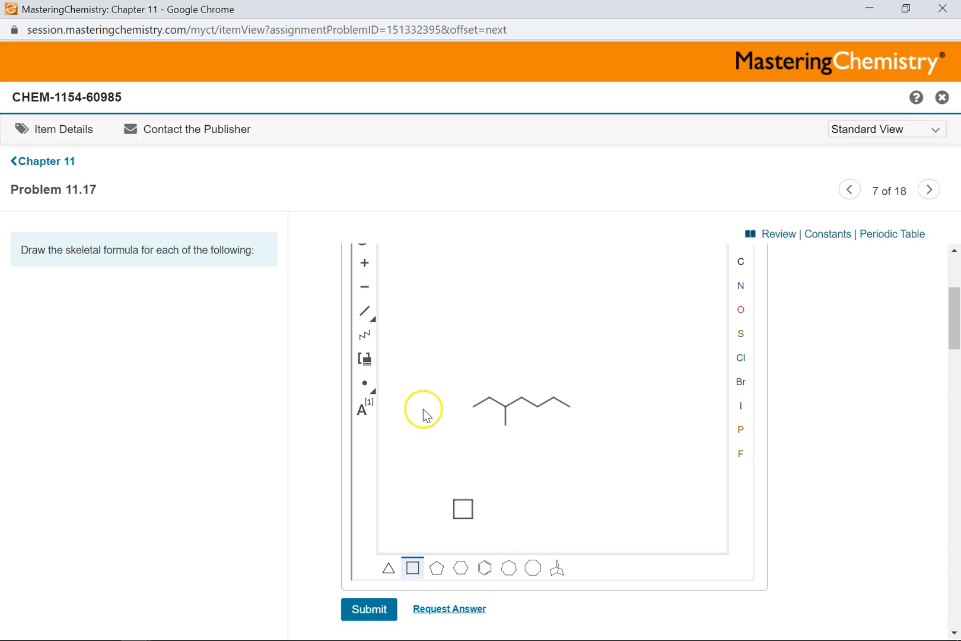
scroll(334, 372, "up", 2)
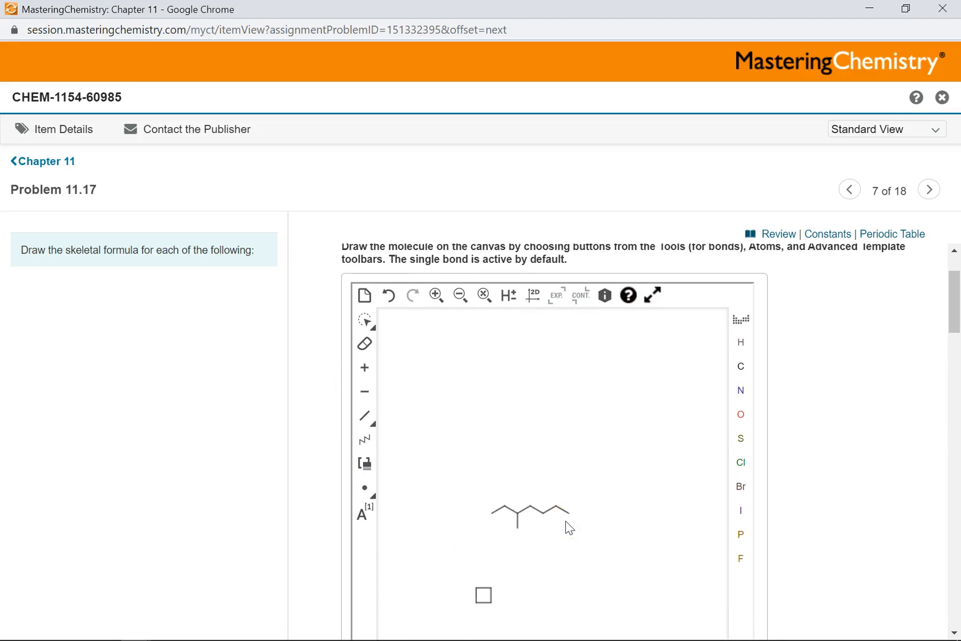
scroll(568, 527, "up", 2)
scroll(568, 527, "down", 5)
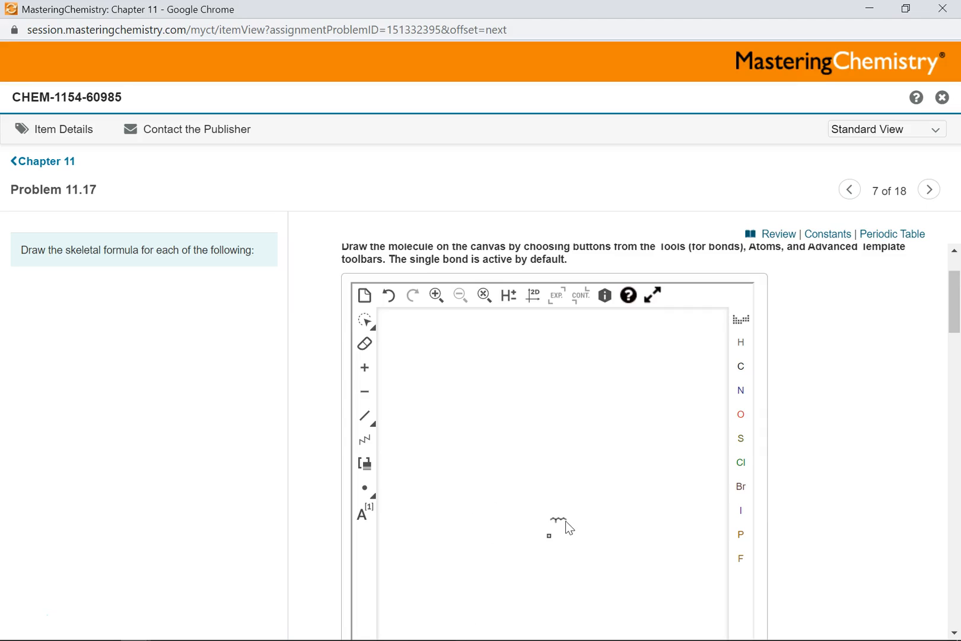
scroll(568, 527, "up", 3)
scroll(568, 526, "down", 2)
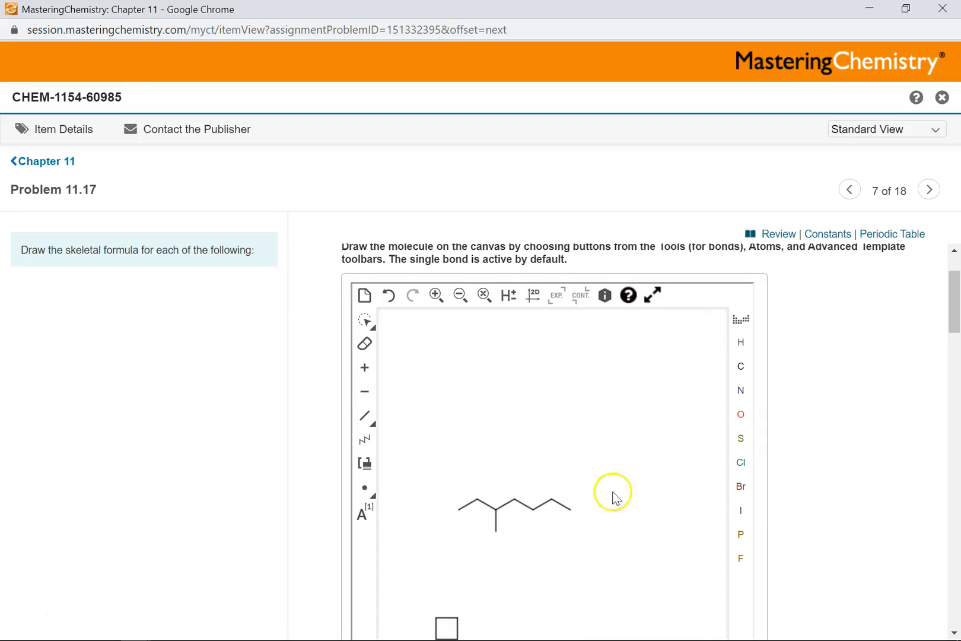
Delete the four-membered ring below the skeleton using freehand selection, and turn on the display of explicit hydrogens.
scroll(828, 502, "down", 1)
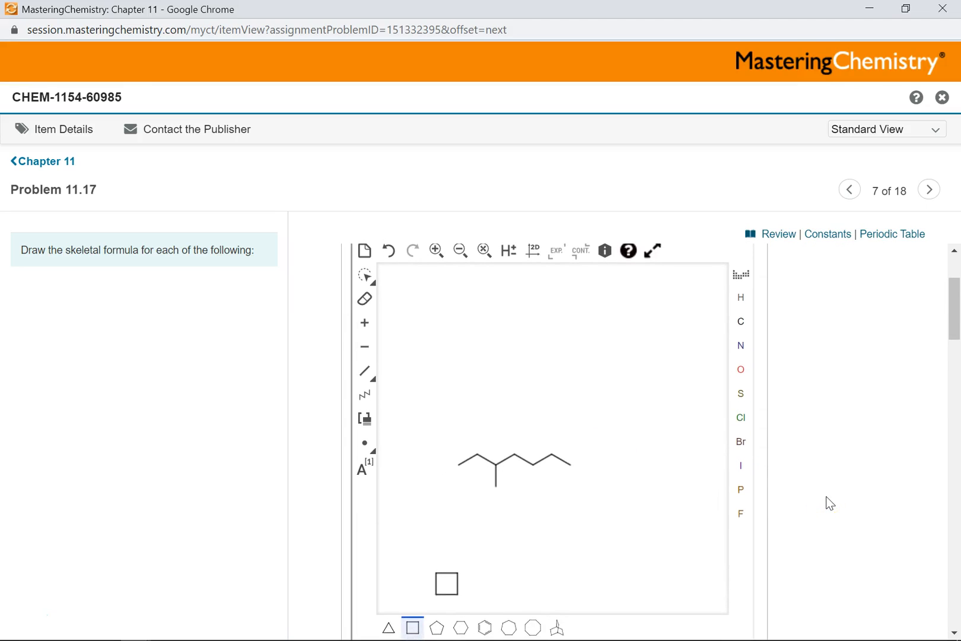
left_click(367, 283)
mouse_move(420, 574)
left_mouse_down()
mouse_move(446, 602)
mouse_move(466, 596)
left_mouse_up()
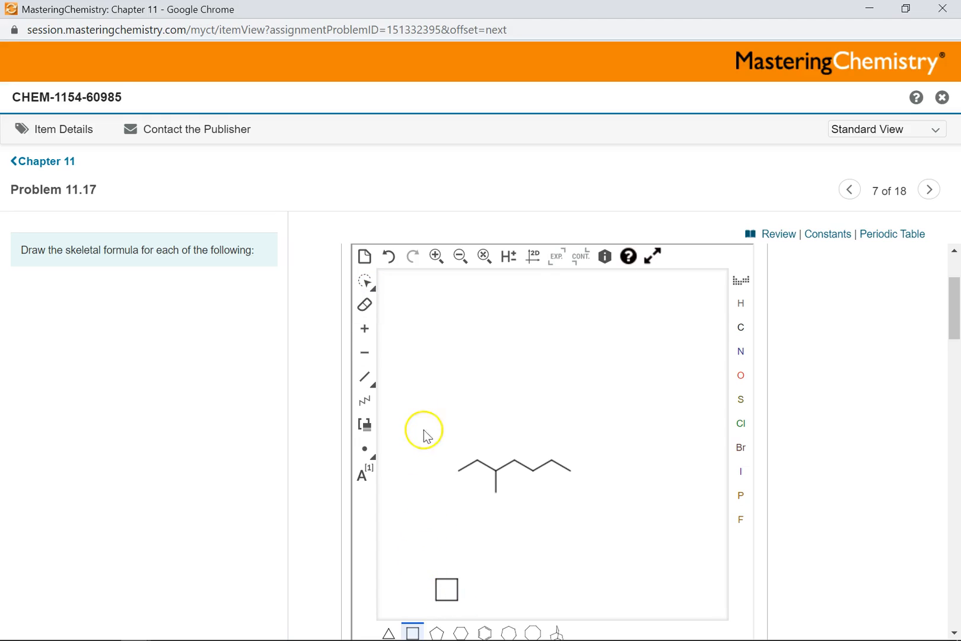
left_click(366, 282)
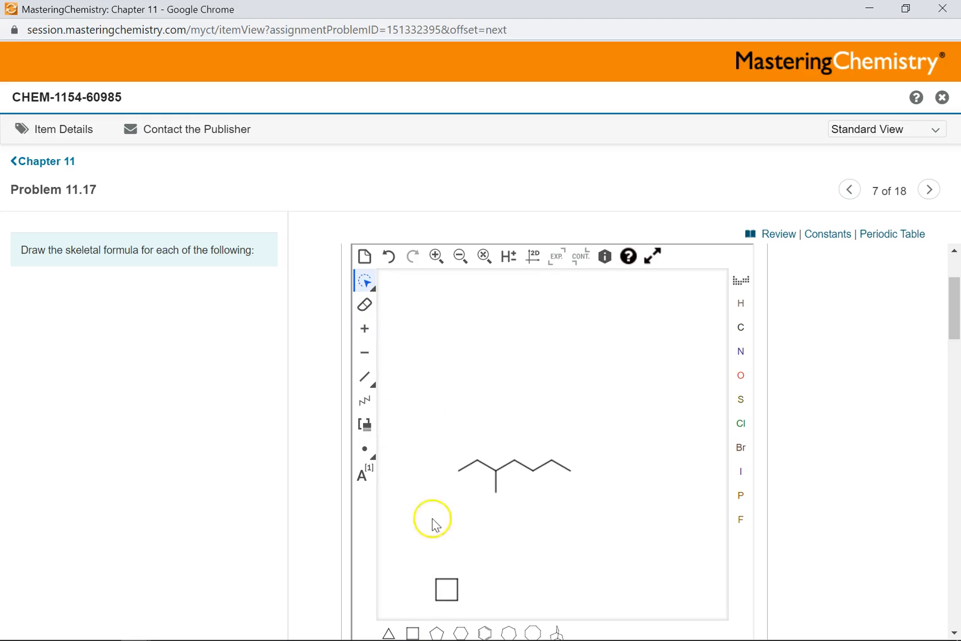
mouse_move(421, 596)
left_mouse_down()
mouse_move(455, 601)
mouse_move(474, 569)
left_mouse_up()
key("Delete")
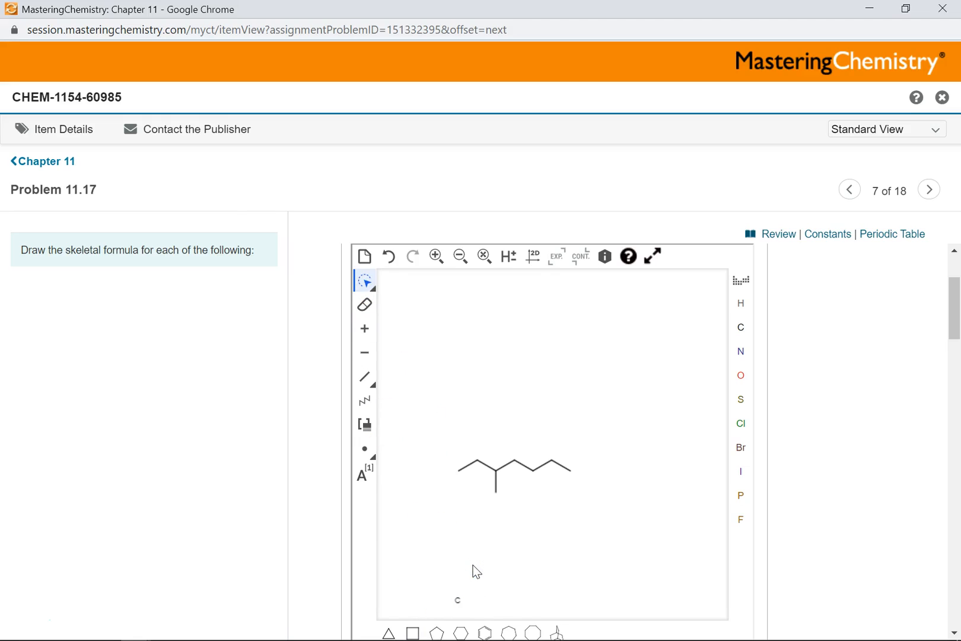
left_click(510, 265)
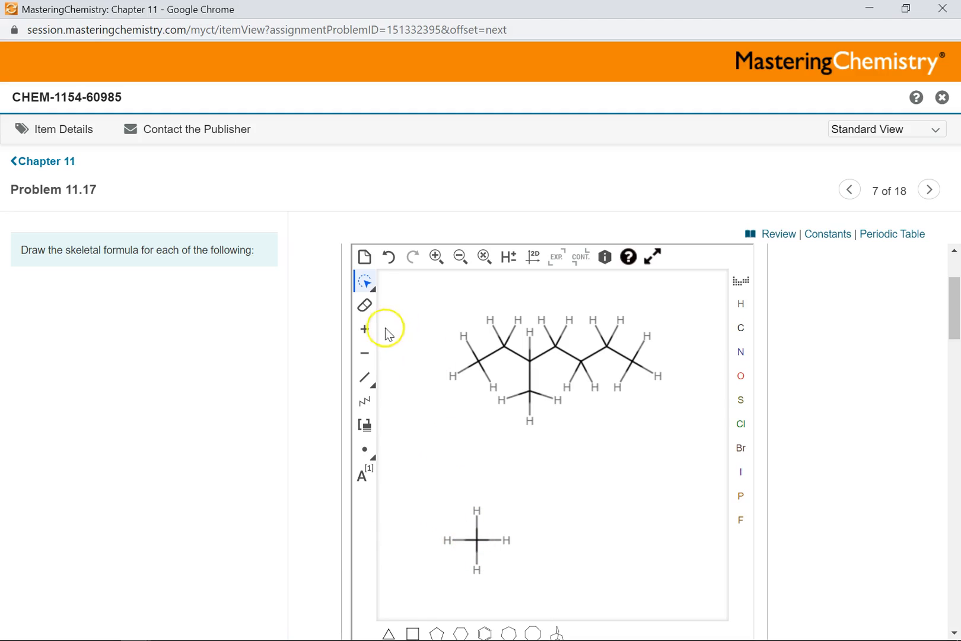
Delete the stray methane below the main skeleton using rectangle selection, and hide the explicit hydrogens.
left_click(366, 284)
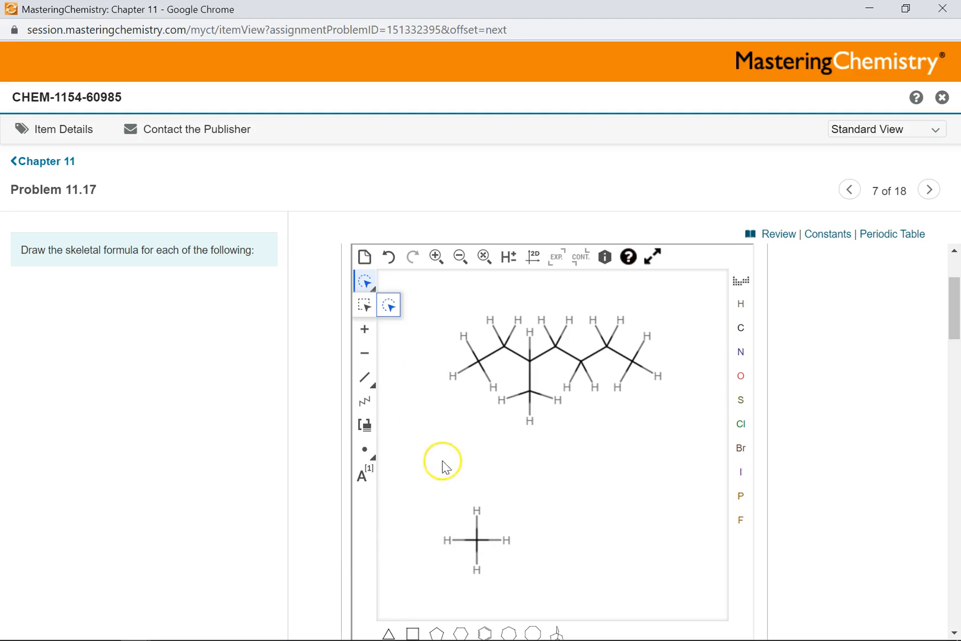
left_click(364, 304)
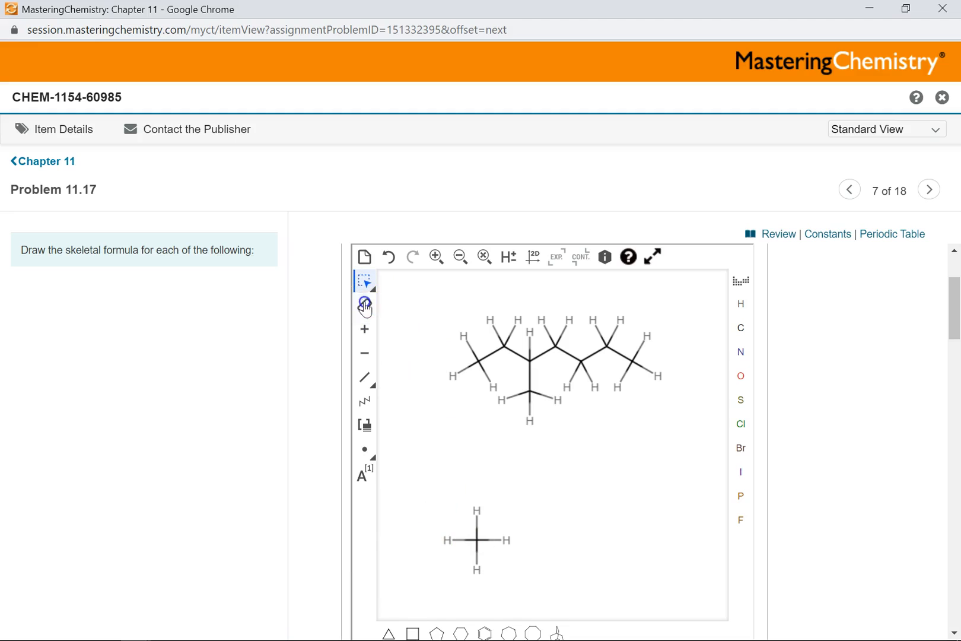
left_click_drag(424, 488, 534, 586)
key("Delete")
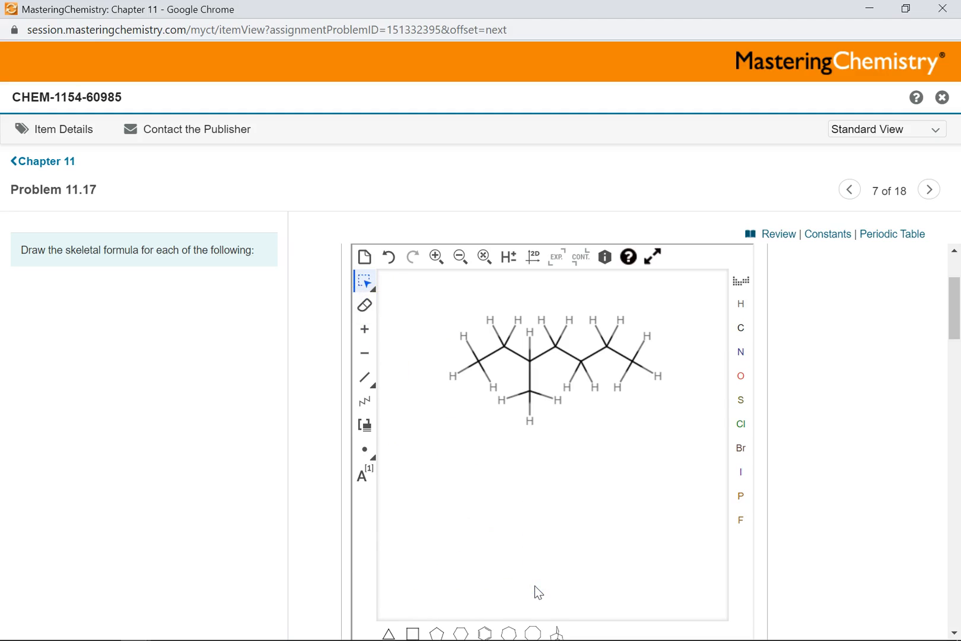
left_click(509, 261)
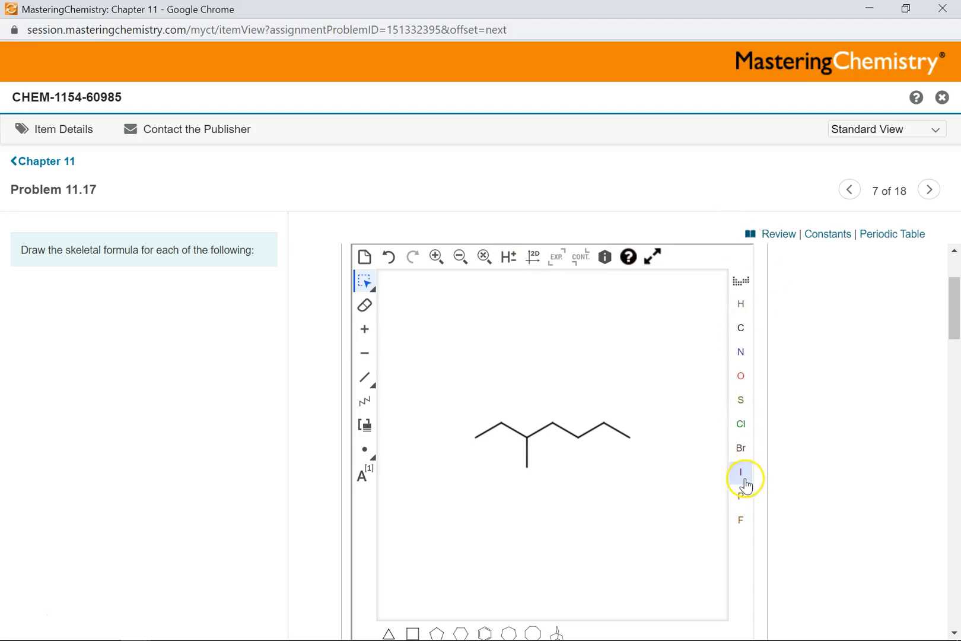
Replace the methyl branch's carbon with chlorine and the second-to-last carbon at the chain's right end with oxygen.
left_click(741, 499)
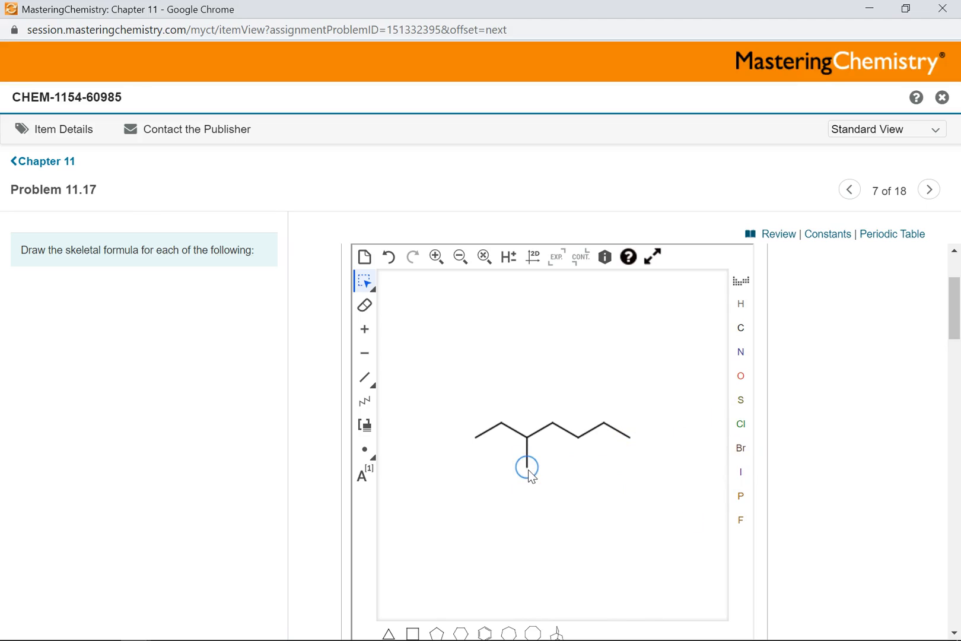
left_click(741, 424)
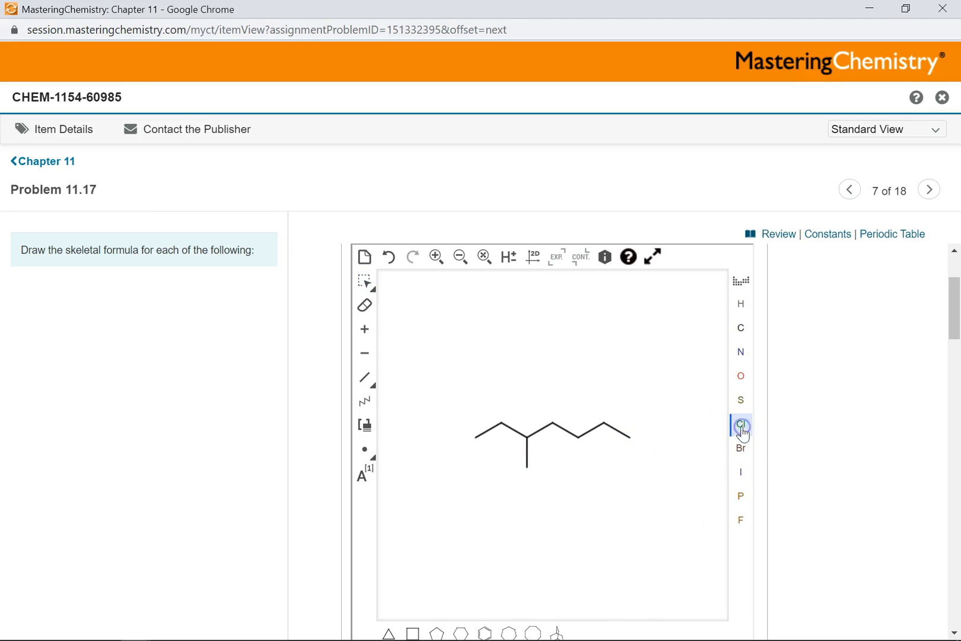
left_click(529, 468)
left_click(748, 379)
left_click(606, 422)
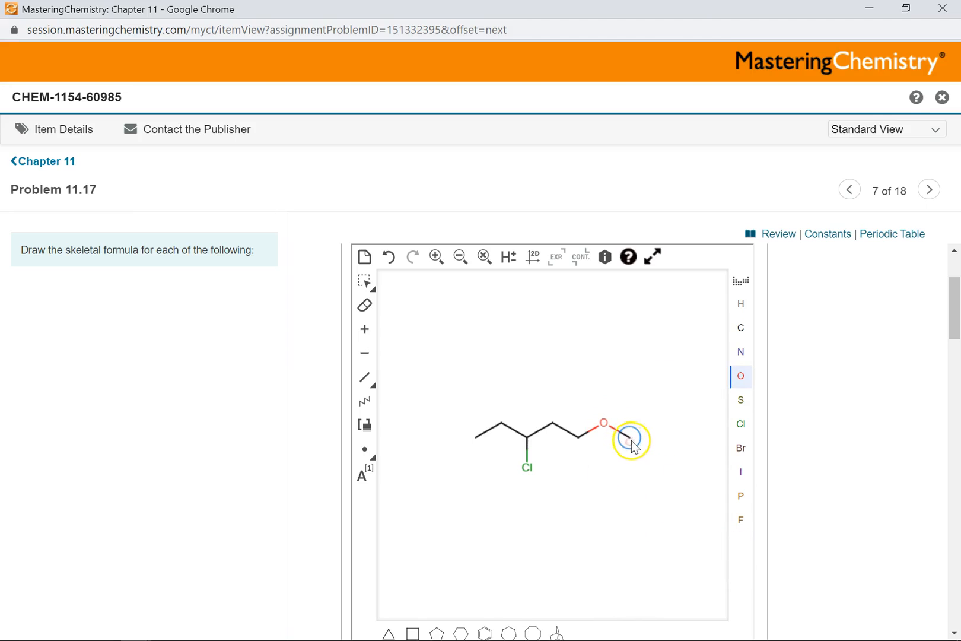
Attach a double bond to the terminal carbon beside the chain oxygen and change the new end atom to oxygen.
left_click(741, 327)
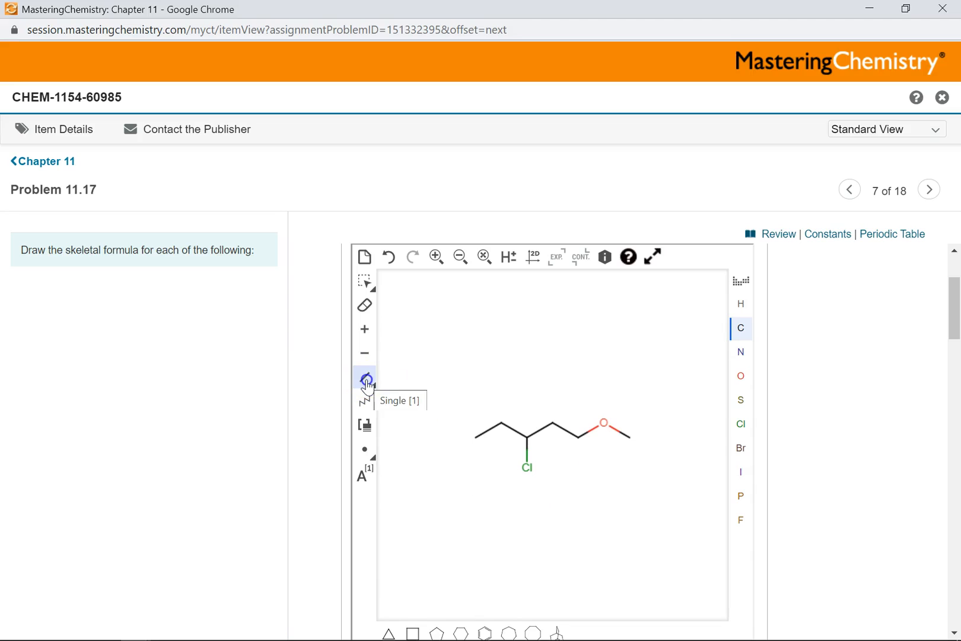
left_click(366, 380)
left_click(367, 386)
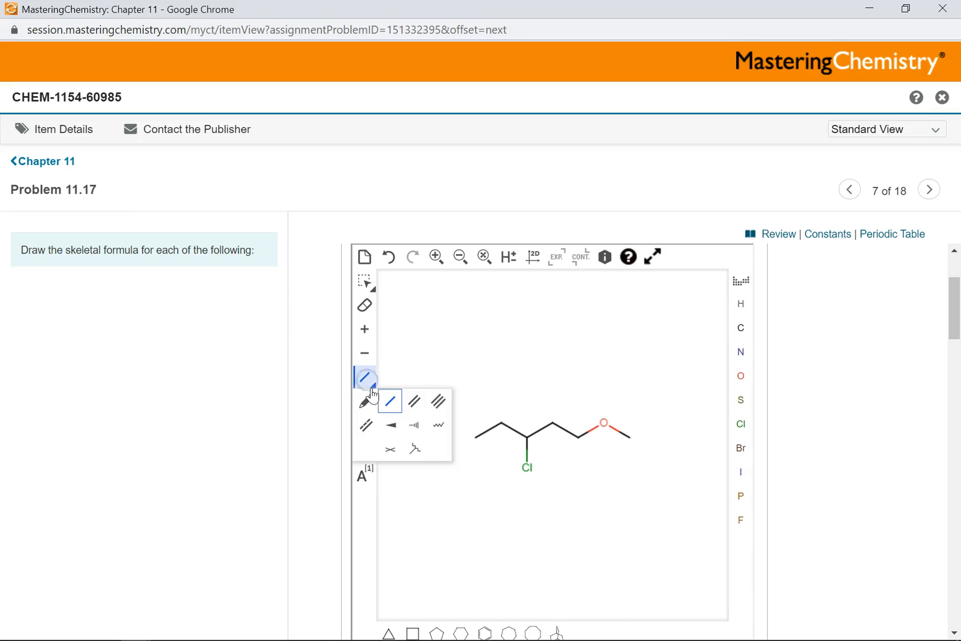
left_click(415, 403)
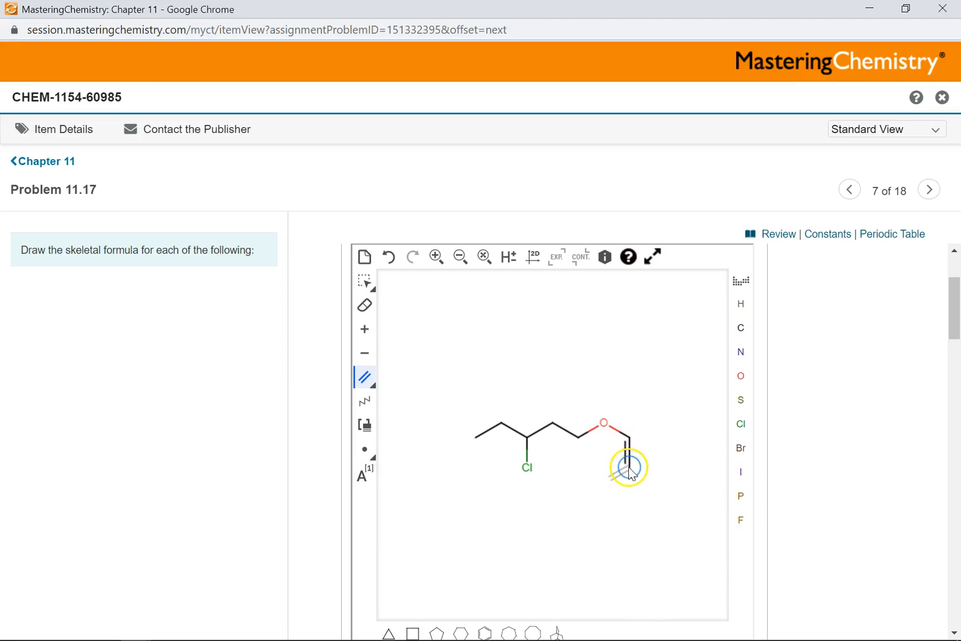
left_click(741, 380)
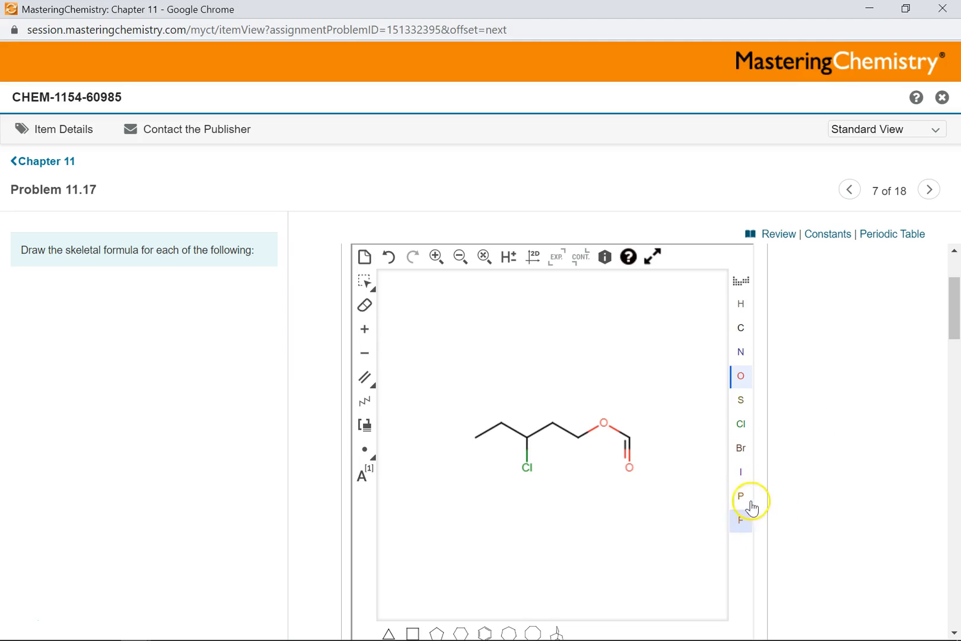
Choose silicon from the periodic table and replace the second carbon from the chain's left end with it.
left_click(742, 282)
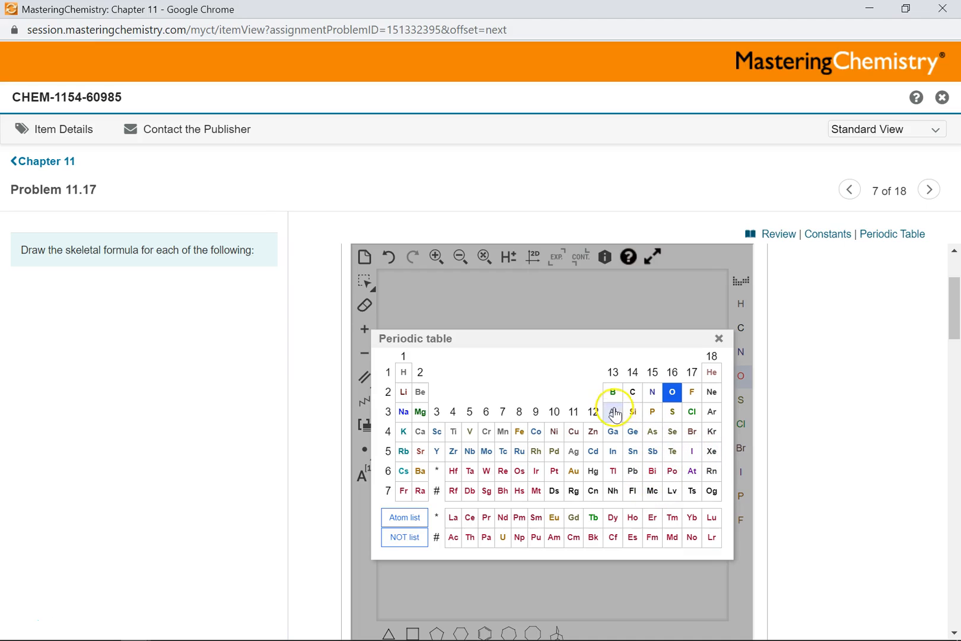
left_click(634, 419)
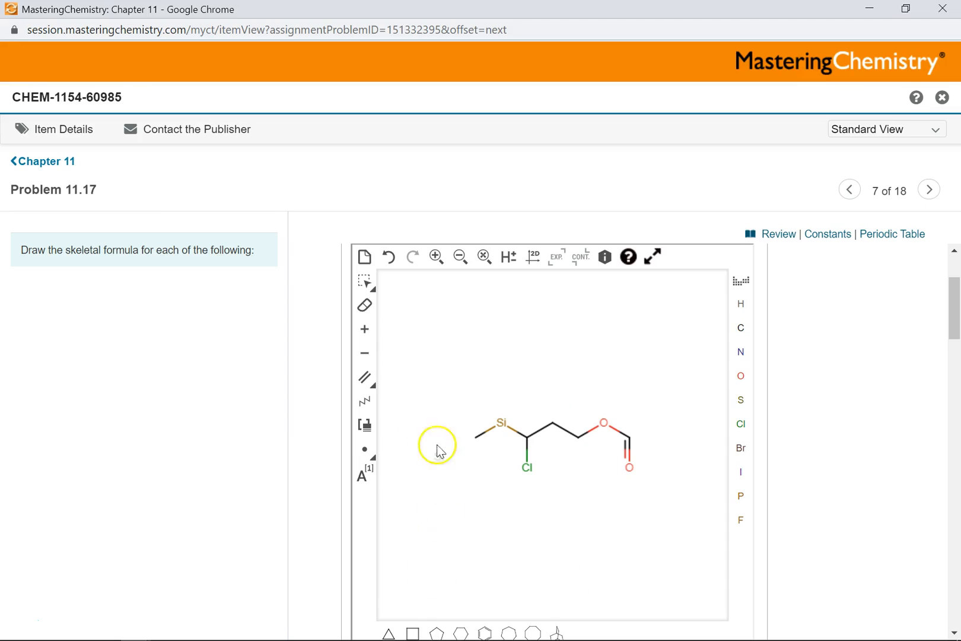
left_click(371, 387)
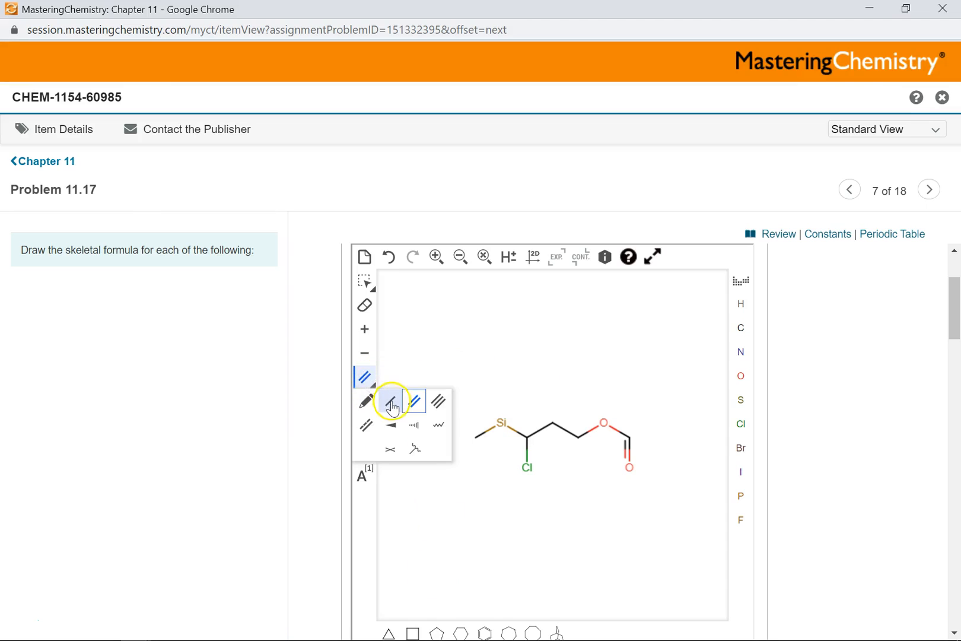
left_click(391, 403)
left_click(367, 404)
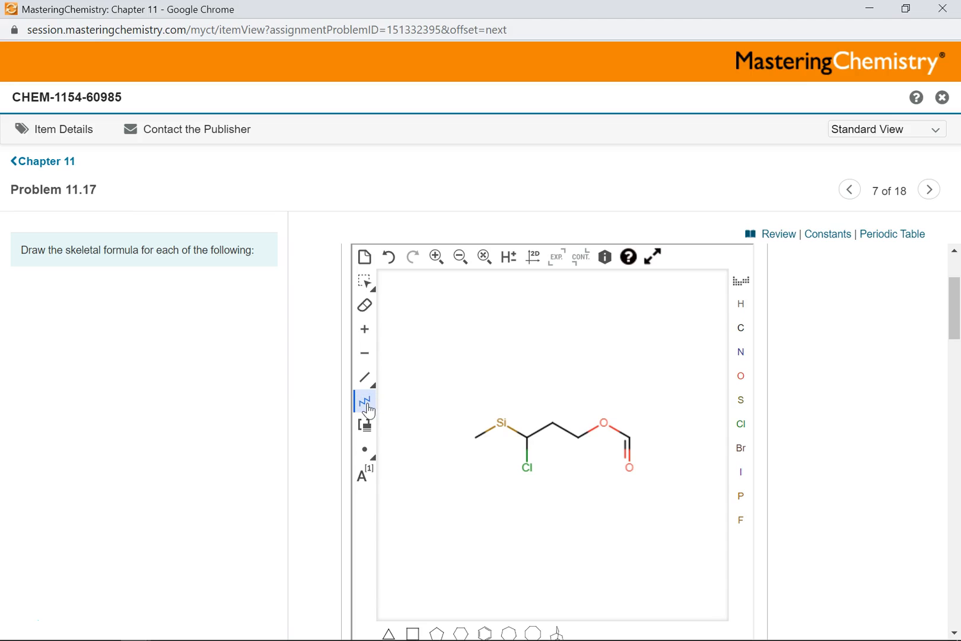
scroll(917, 536, "down", 1)
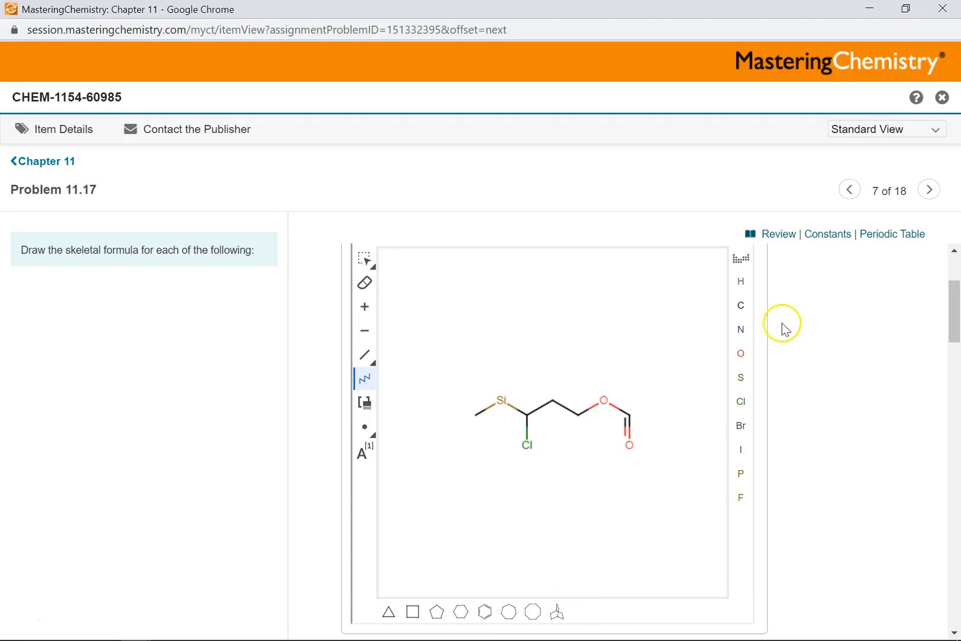
scroll(792, 356, "up", 1)
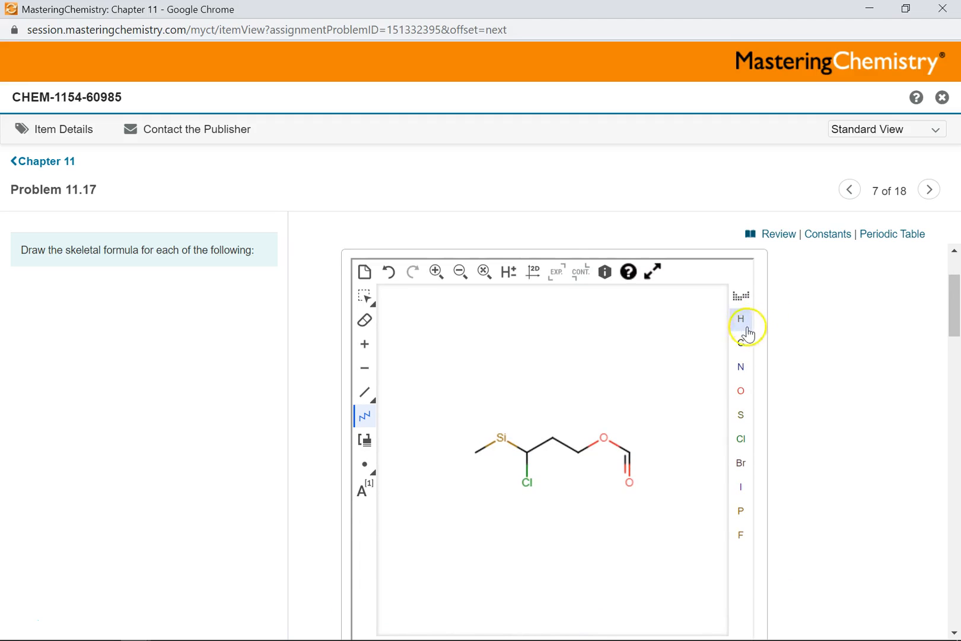